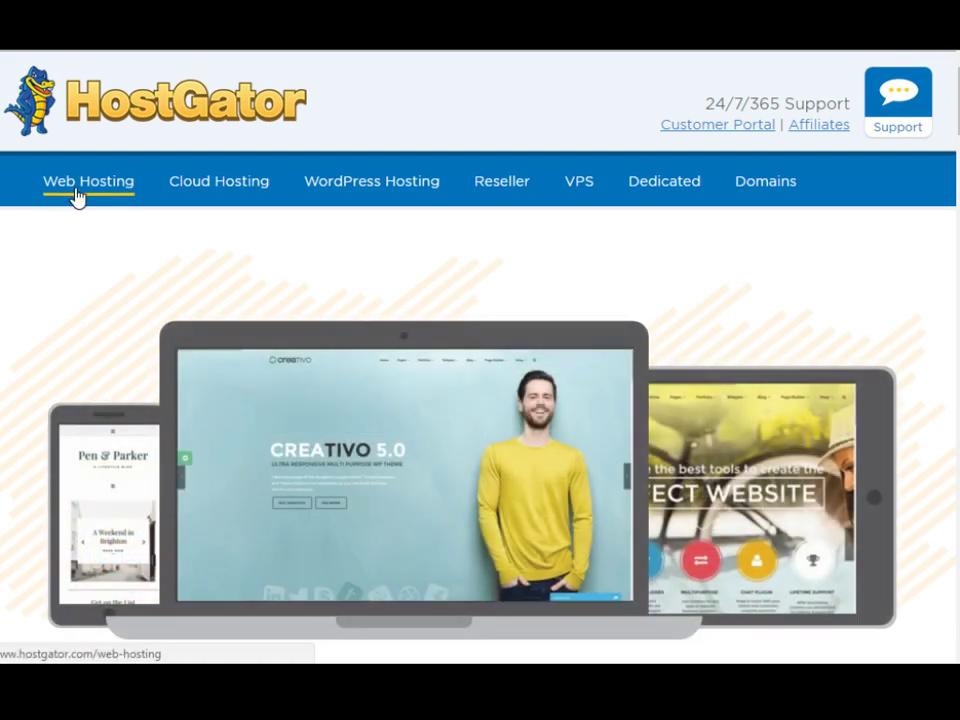
Step: Open the Web Hosting page and scroll down to the Basic, Essentials and Pro plan cards
click(75, 193)
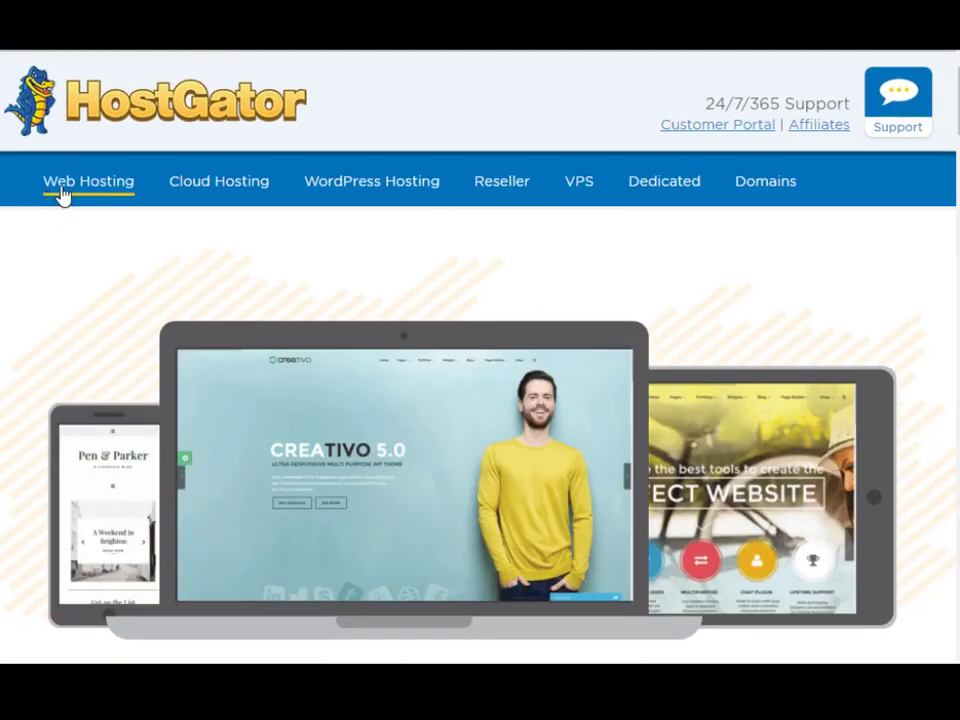
click(152, 189)
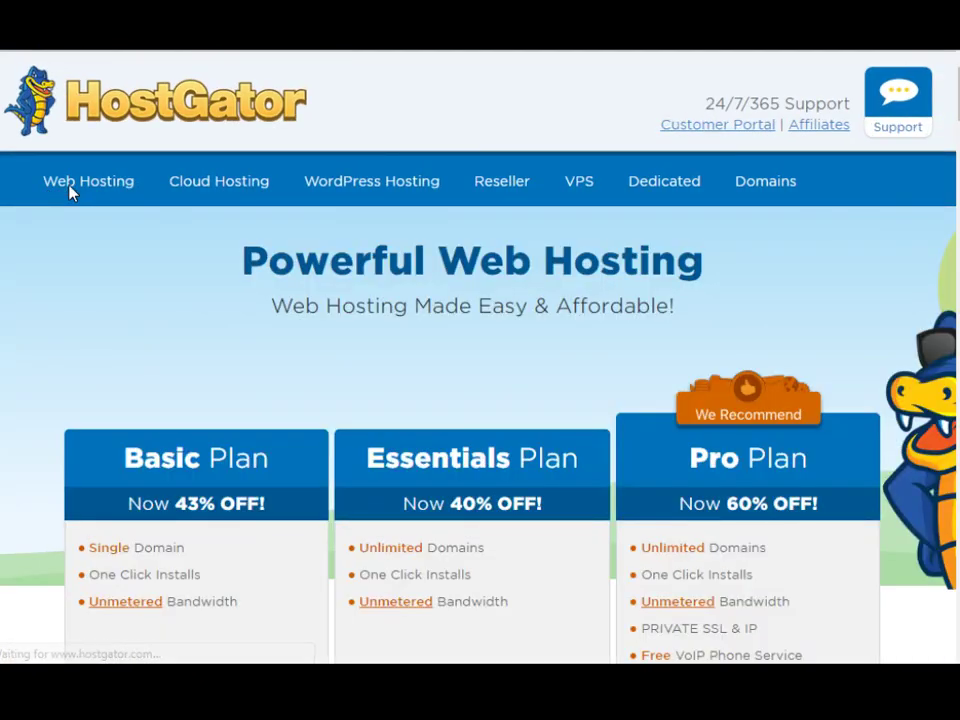
scroll(957, 103, down, 3)
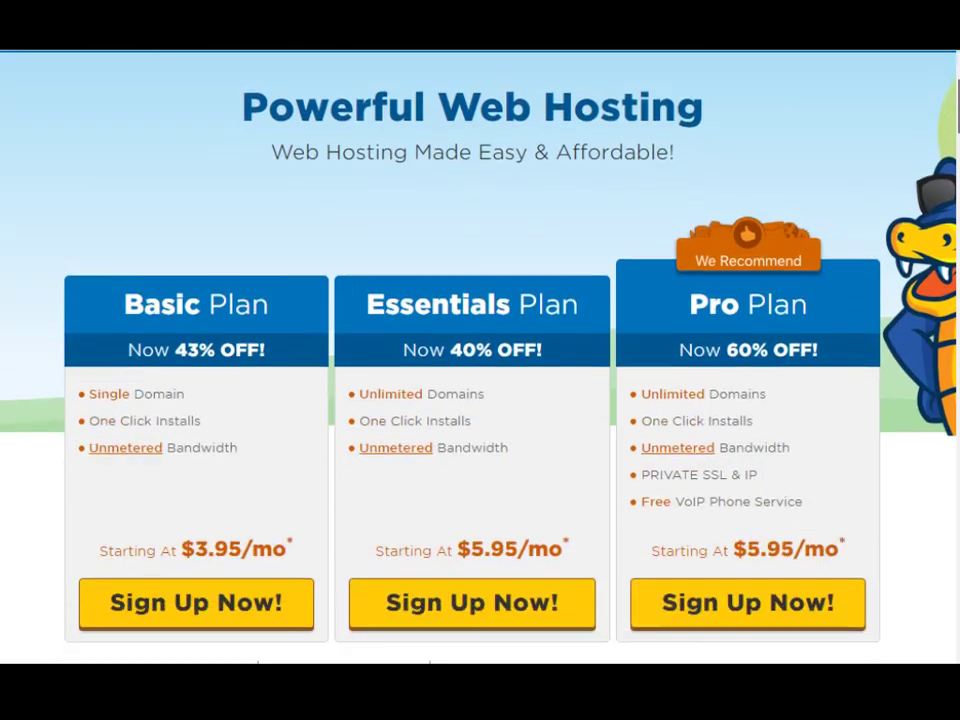
scroll(480, 360, down, 1)
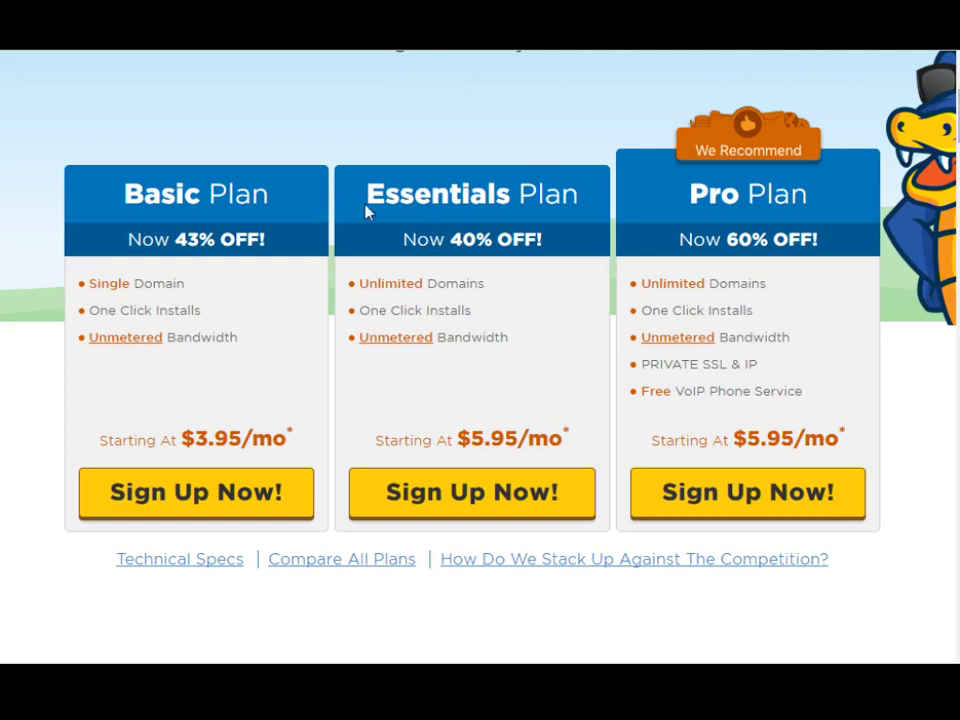
Step: Highlight the Basic plan's single domain, $3.95/mo price and One Click Installs
mouse_move(199, 290)
mouse_down()
mouse_move(96, 296)
mouse_move(90, 285)
mouse_move(186, 291)
mouse_up()
drag(199, 445, 287, 437)
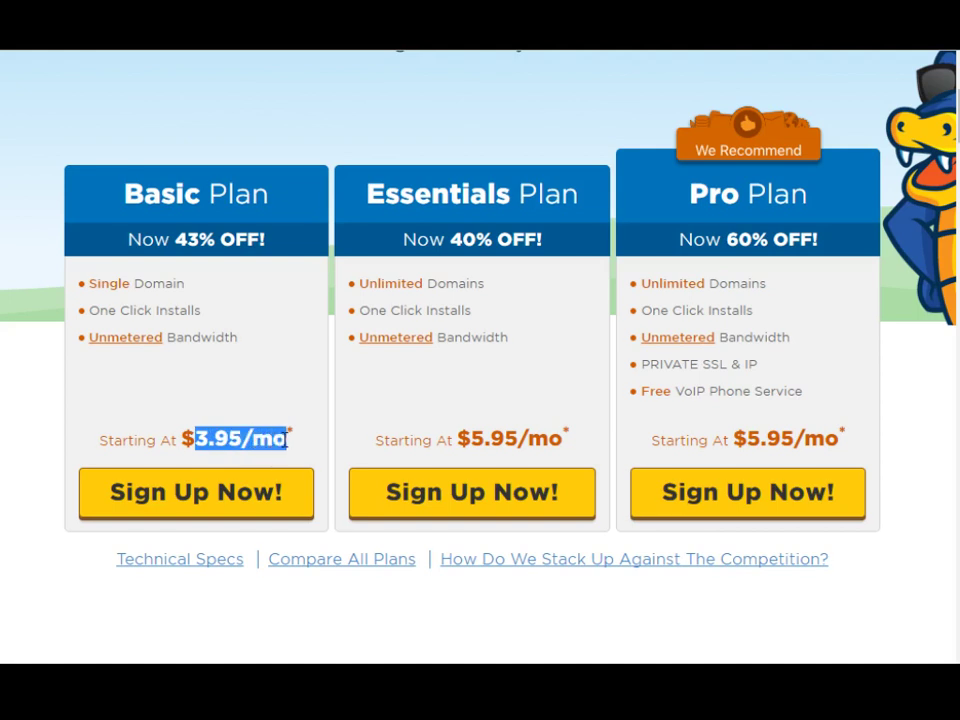
click(285, 440)
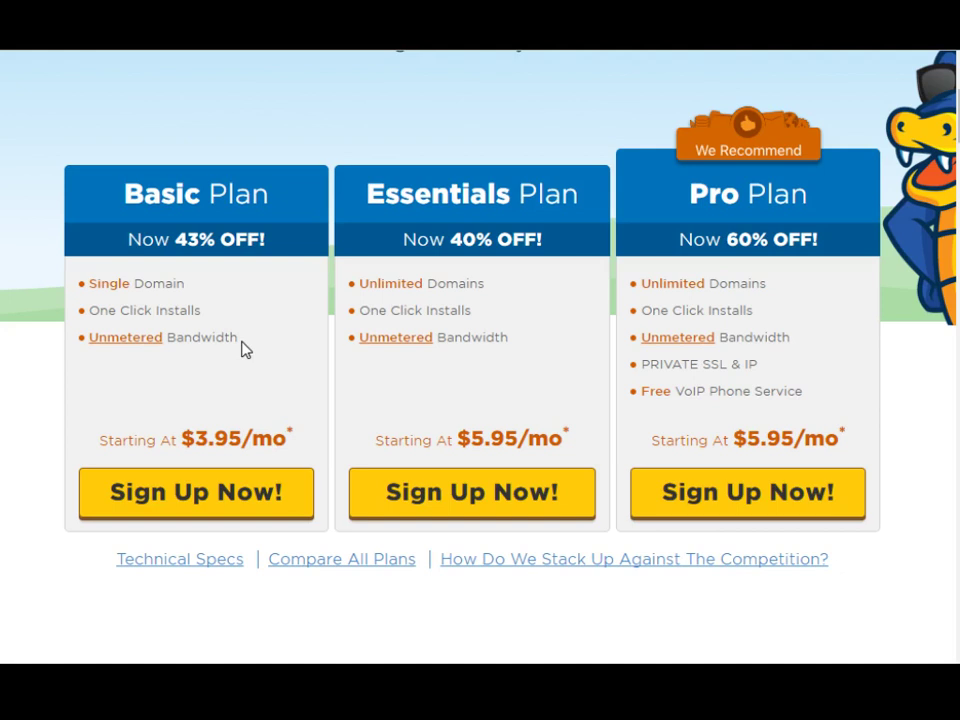
drag(204, 312, 94, 316)
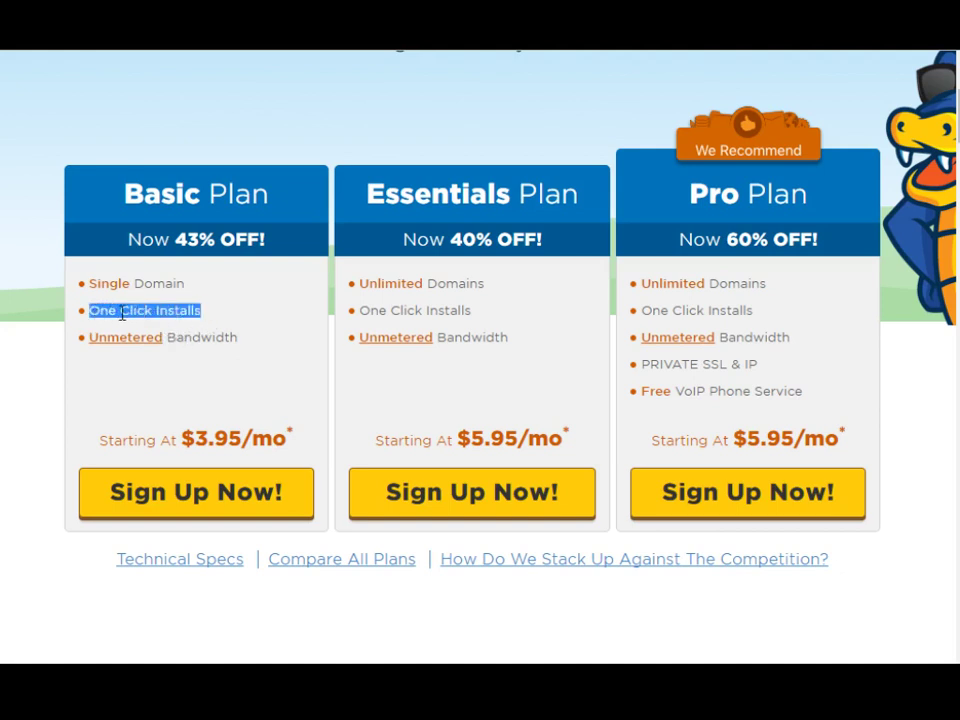
click(122, 313)
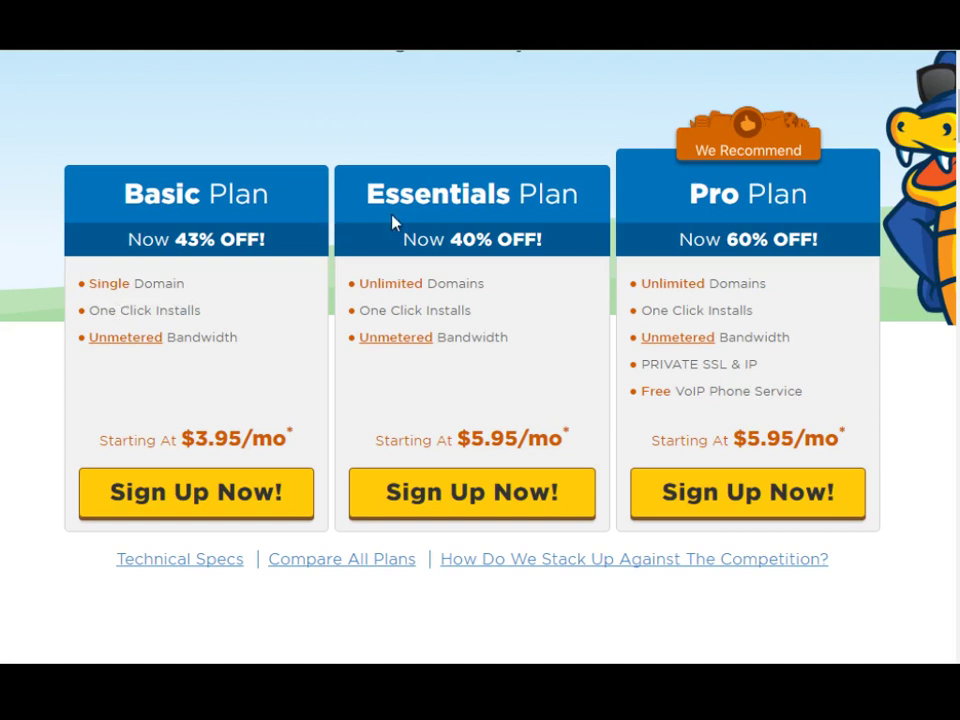
click(482, 229)
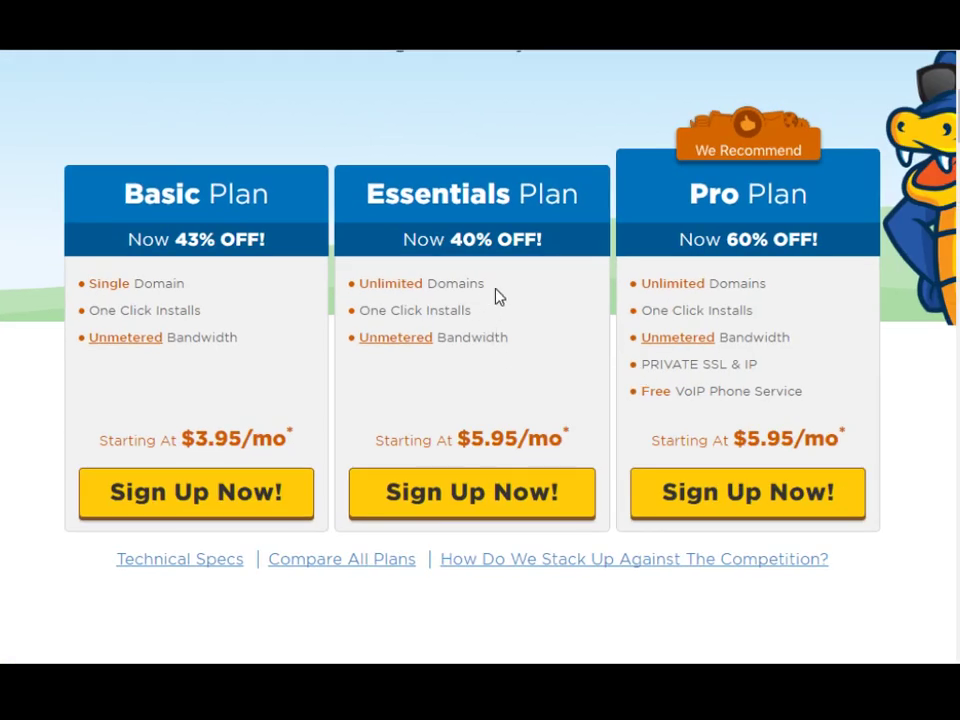
drag(489, 347, 339, 347)
drag(410, 283, 487, 290)
click(432, 283)
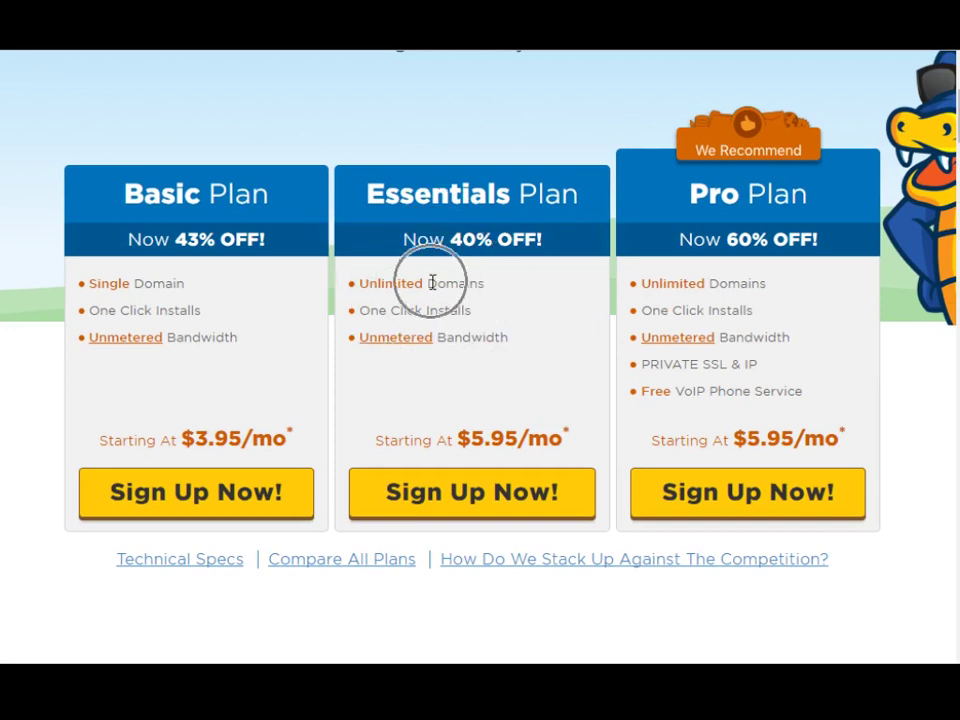
drag(470, 441, 563, 441)
click(489, 436)
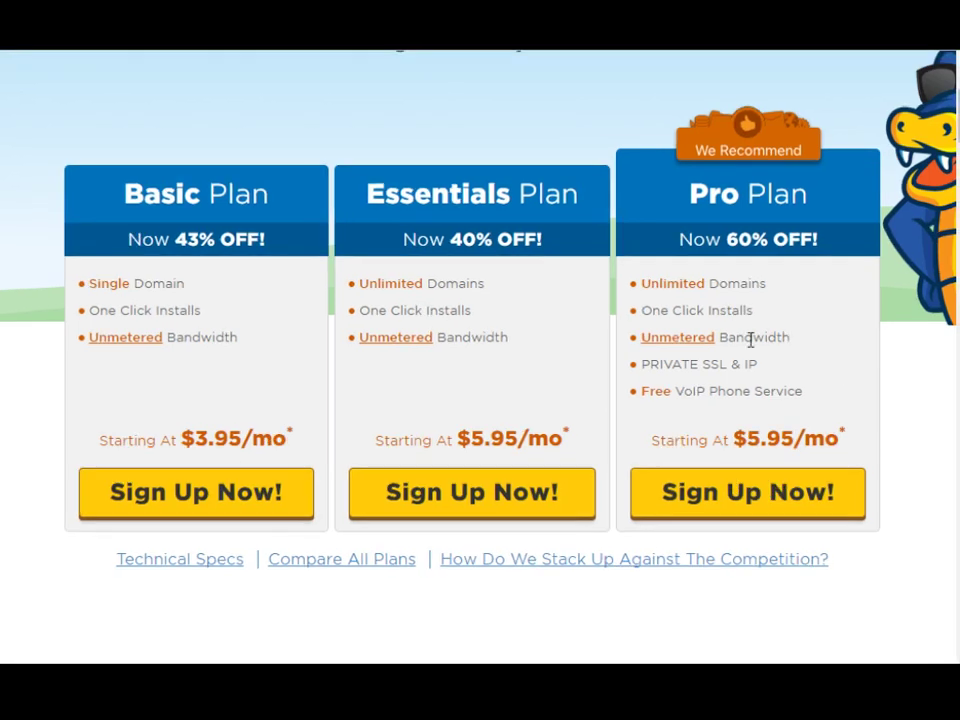
drag(674, 365, 643, 366)
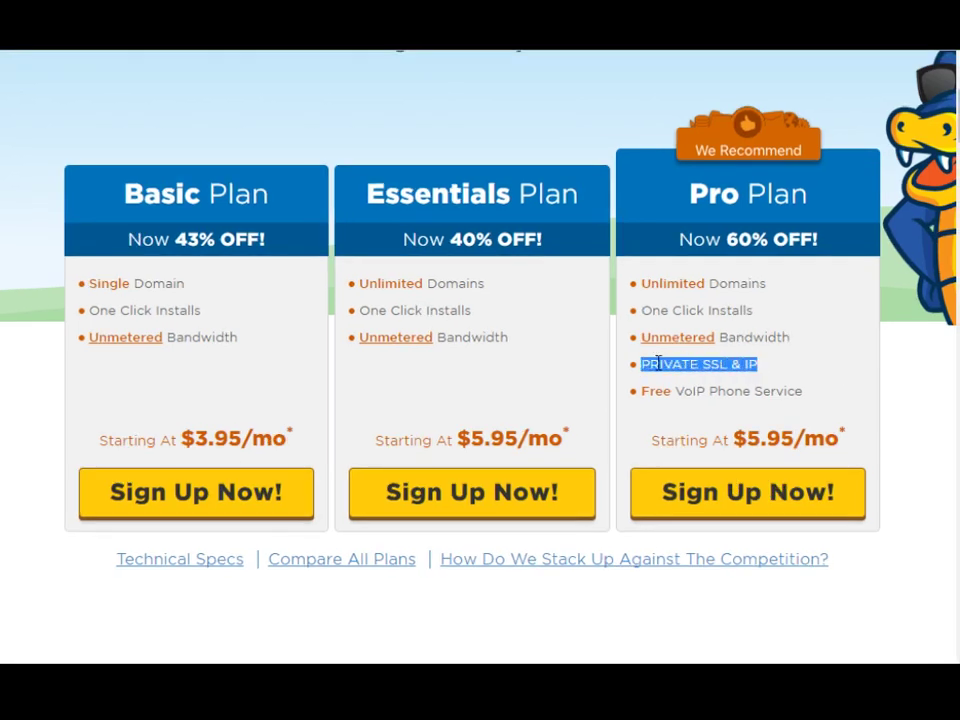
click(681, 189)
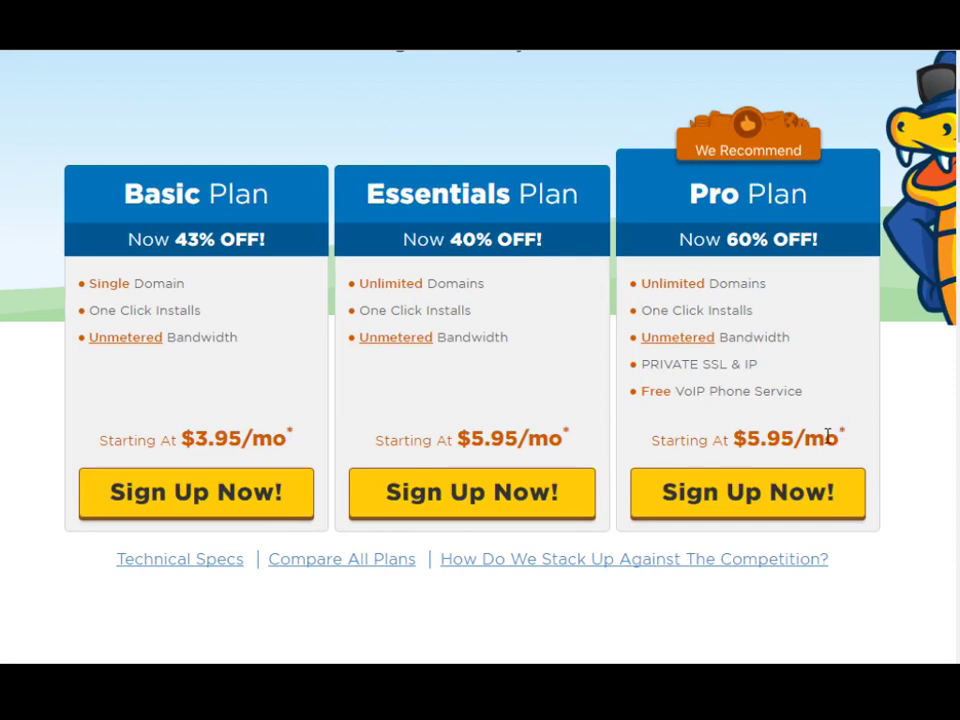
drag(838, 437, 746, 437)
click(752, 437)
drag(762, 366, 643, 362)
click(643, 362)
mouse_move(767, 285)
mouse_down()
mouse_move(643, 287)
mouse_move(656, 298)
mouse_move(768, 286)
mouse_up()
click(196, 203)
click(212, 508)
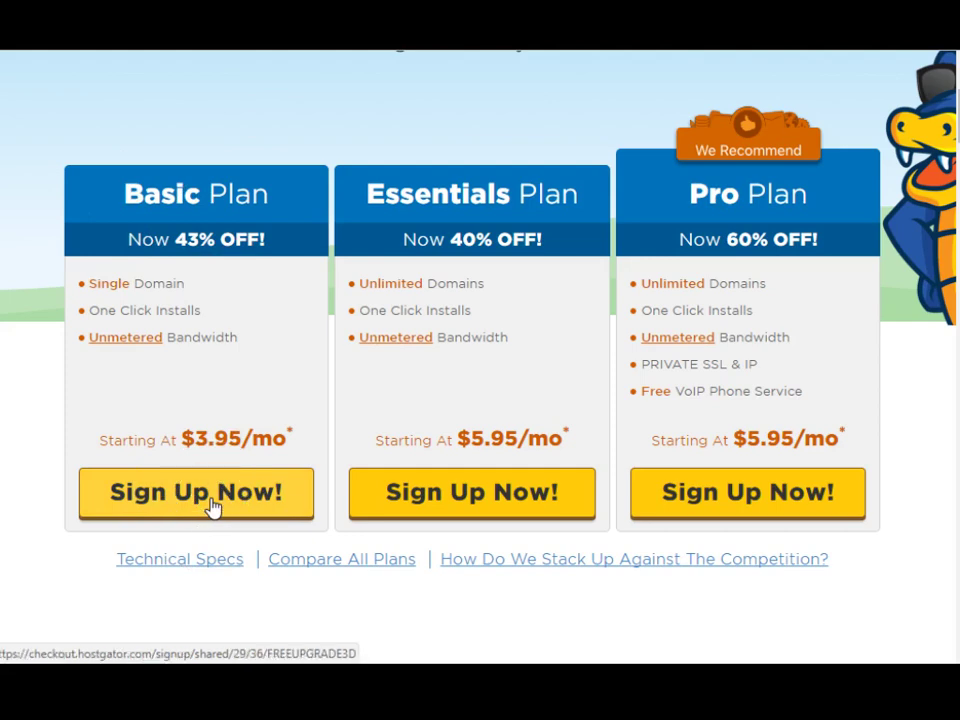
scroll(216, 510, down, 1)
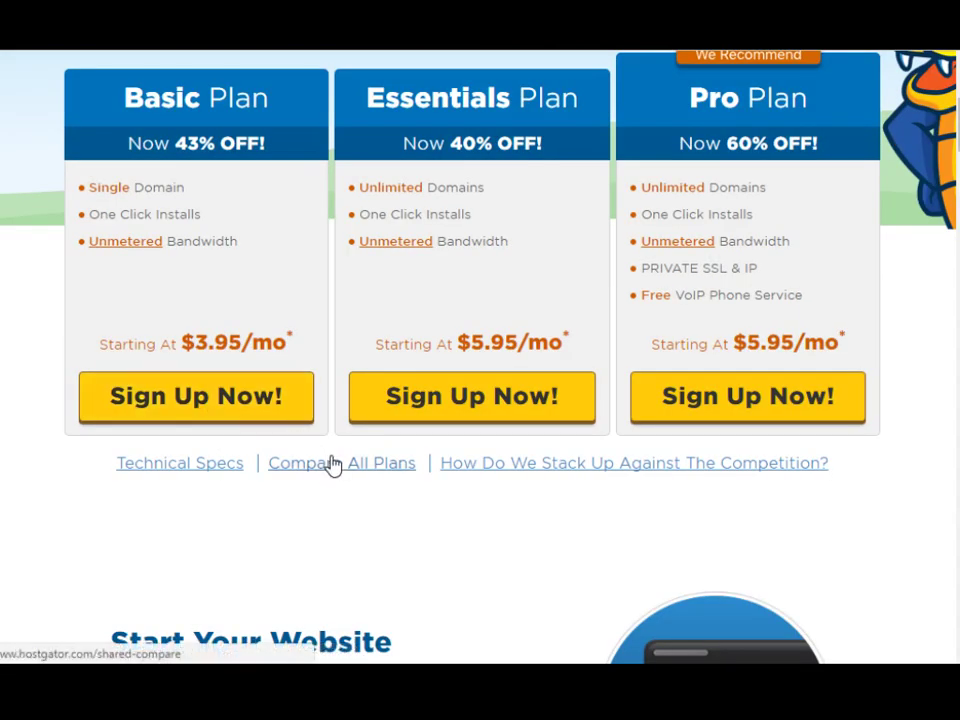
scroll(334, 499, up, 1)
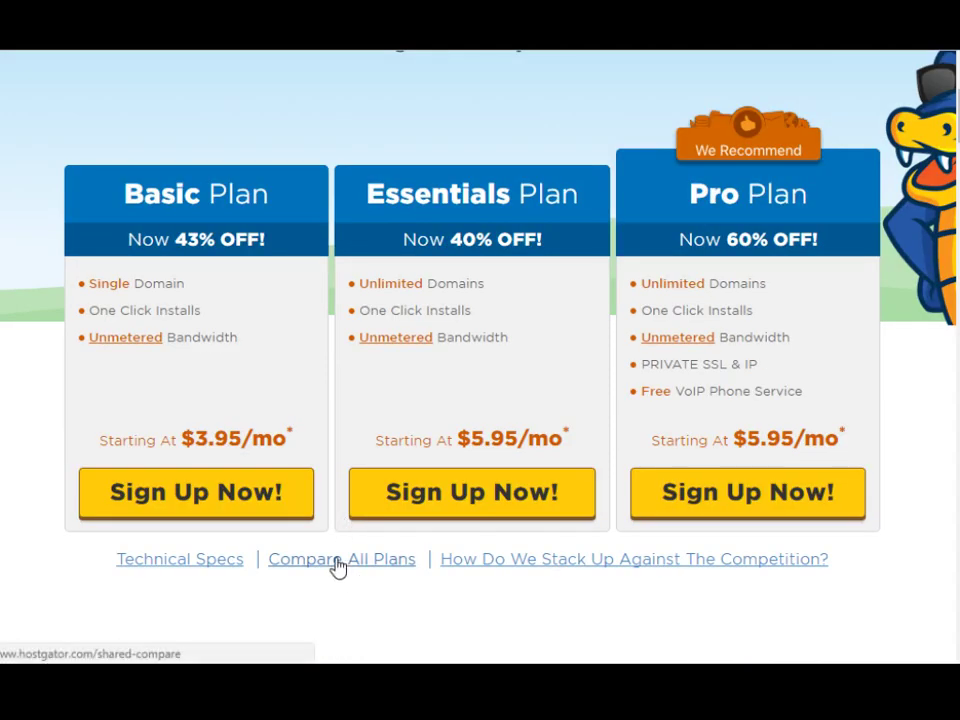
Step: Open Compare All Plans and scroll through the feature comparison table
click(337, 566)
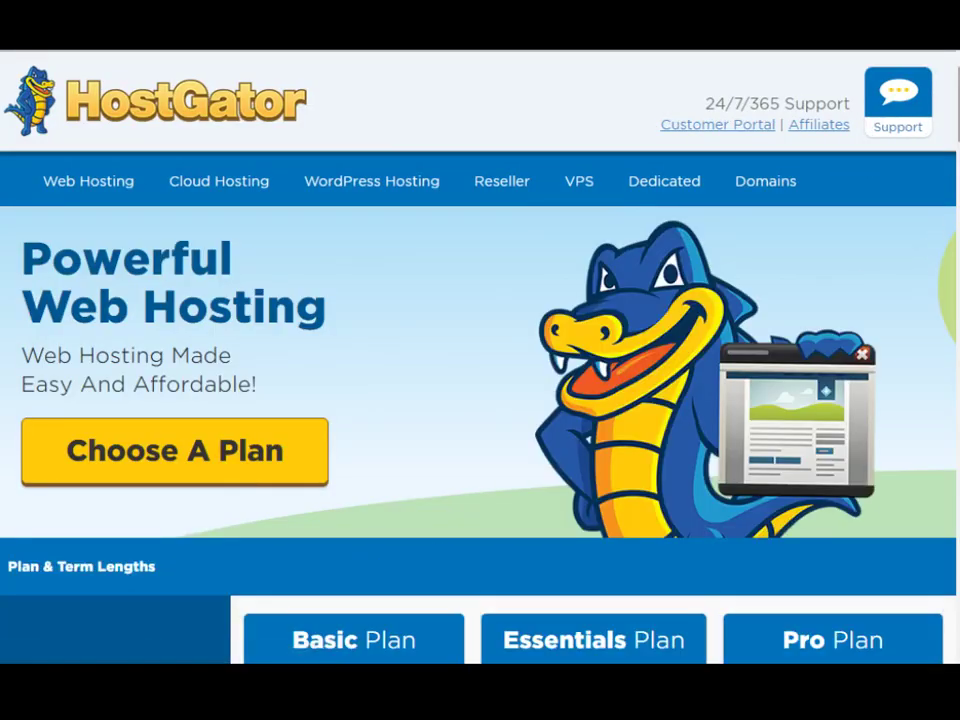
scroll(955, 207, down, 6)
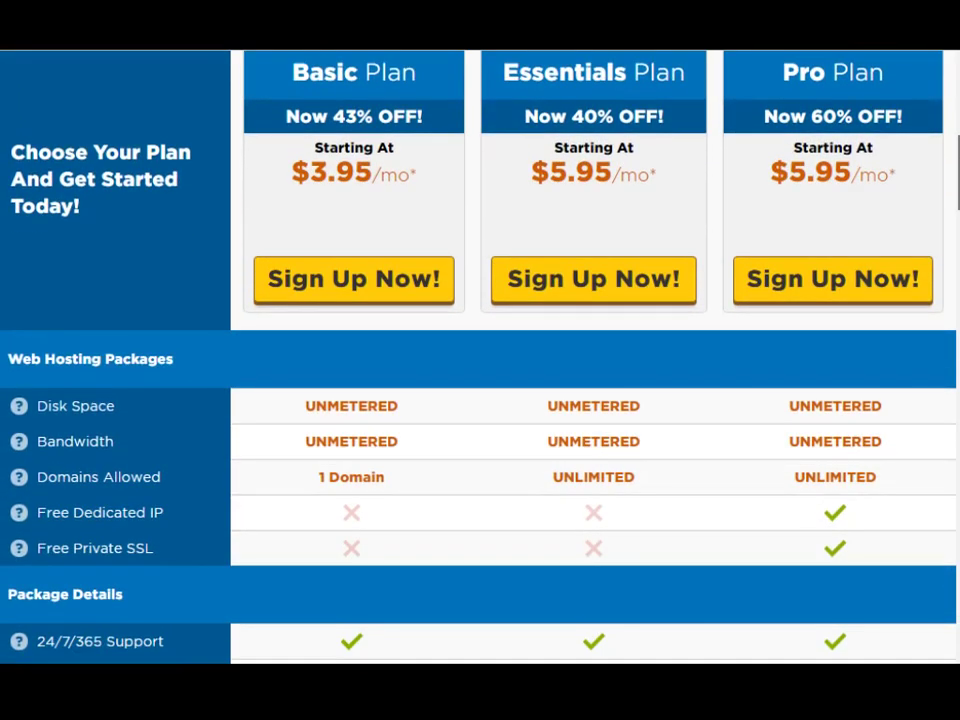
drag(955, 207, 957, 275)
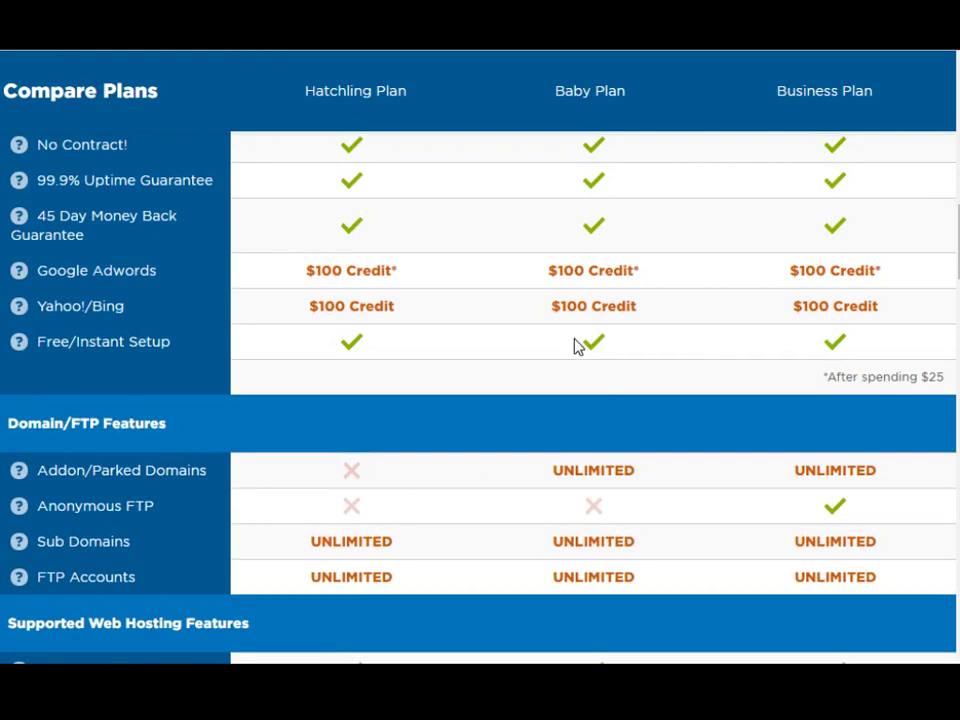
scroll(574, 343, up, 5)
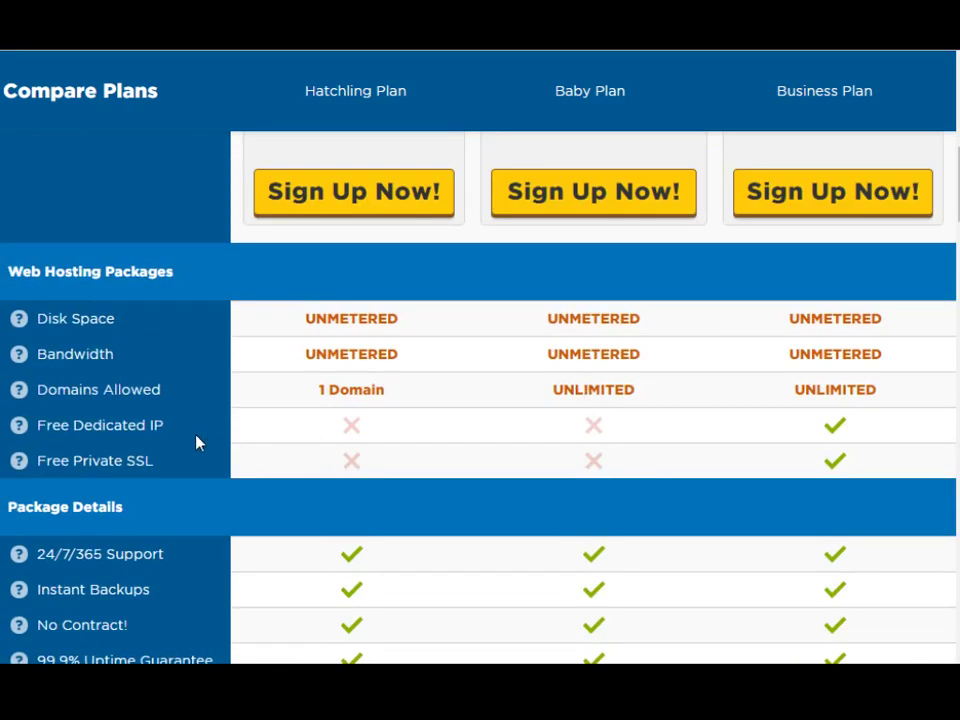
Step: Contrast the Hatchling plan's 1 Domain limit with the Baby Plan's UNLIMITED domains
drag(317, 396, 390, 399)
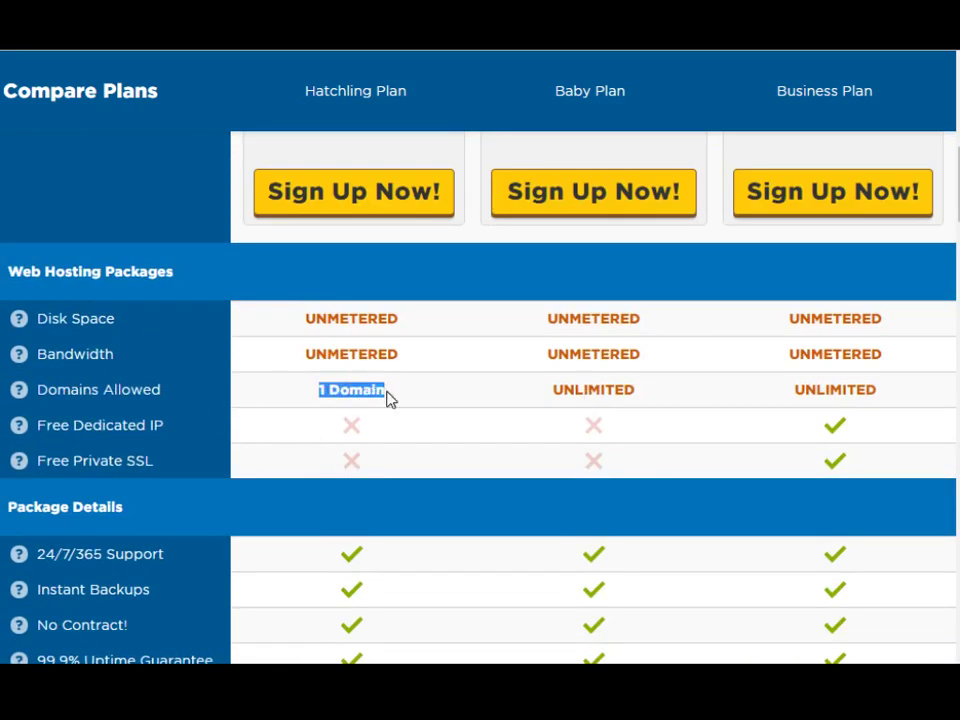
drag(519, 401, 642, 392)
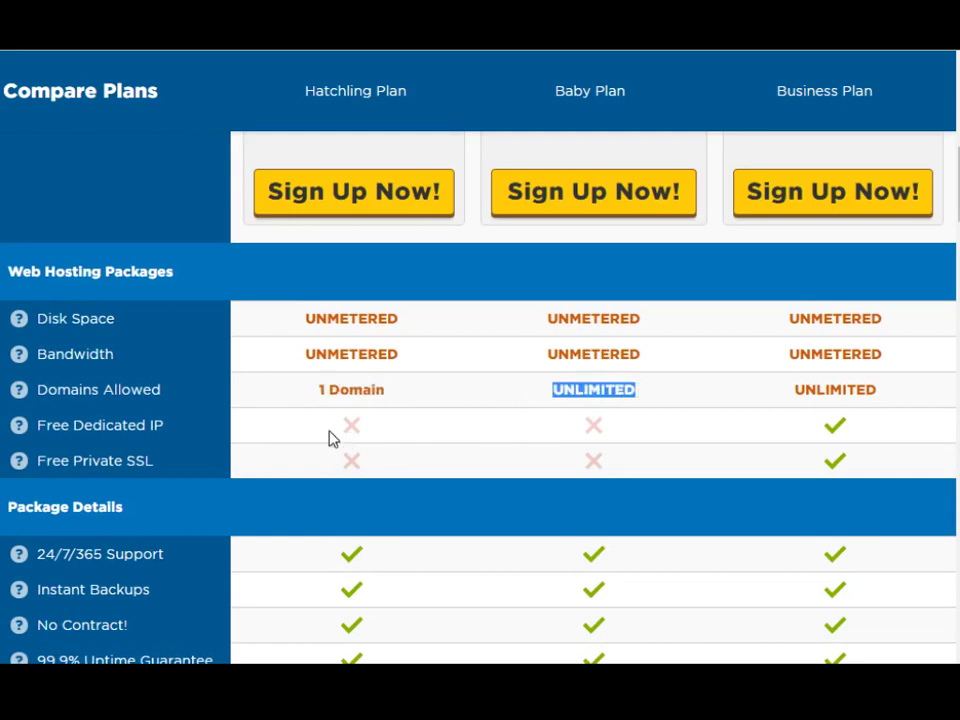
click(196, 440)
click(166, 427)
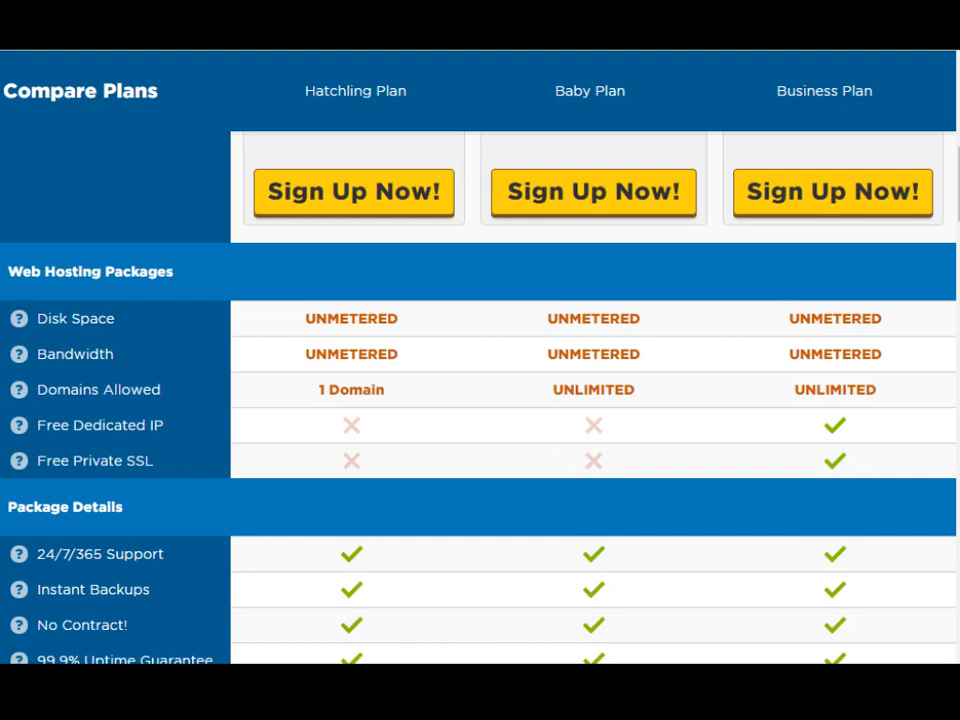
scroll(476, 480, down, 5)
scroll(955, 387, down, 10)
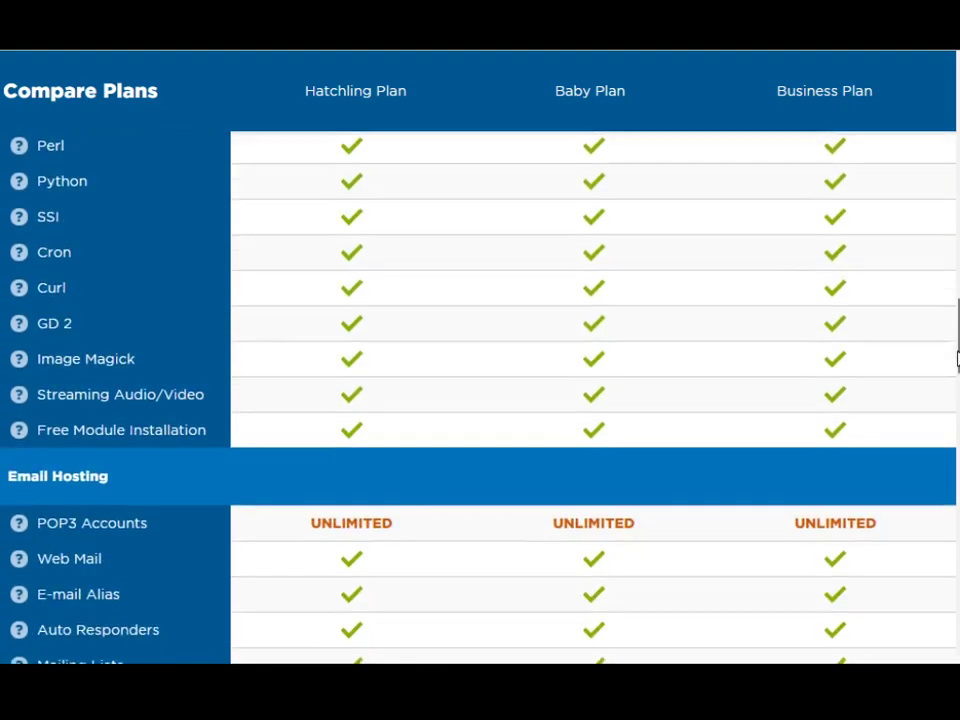
scroll(955, 387, up, 7)
scroll(955, 387, up, 8)
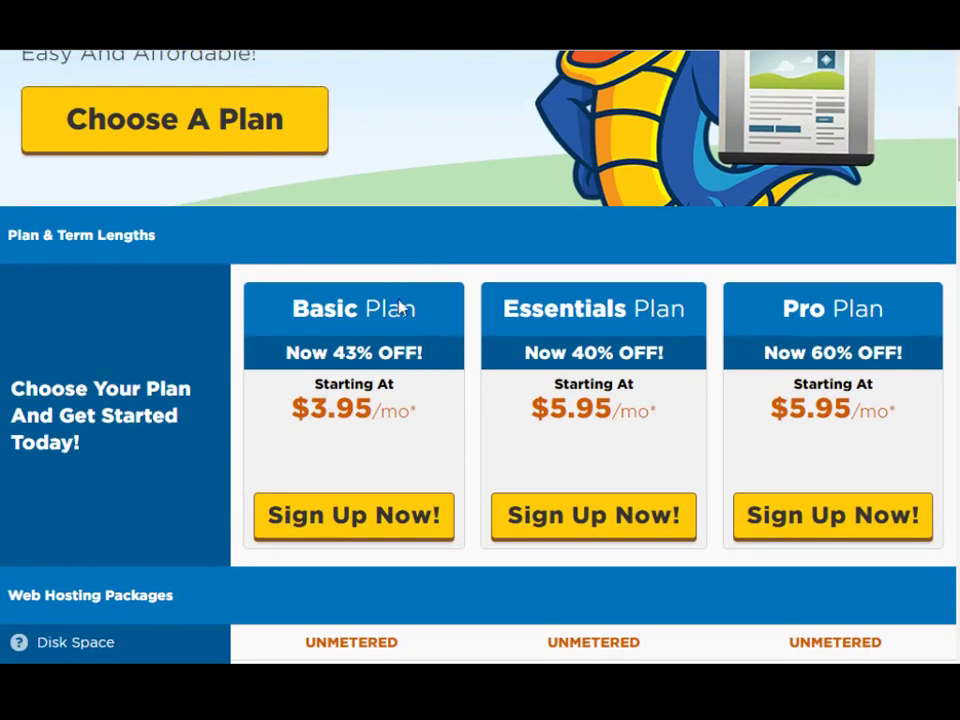
Step: Sign up for the Basic plan and switch the order form to an already-owned domain
click(355, 517)
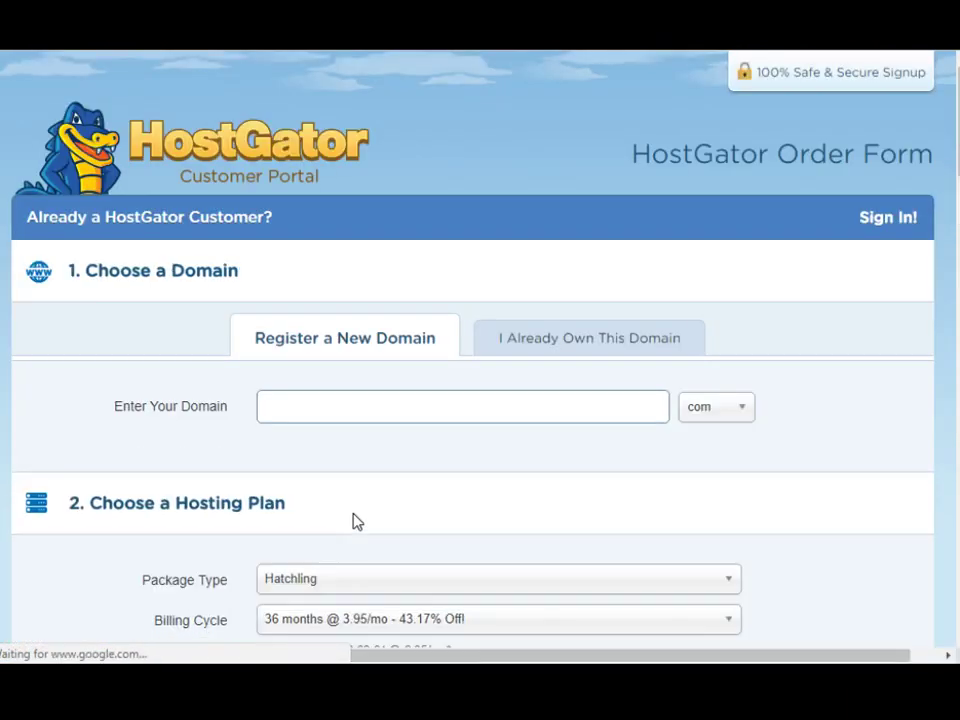
scroll(470, 400, down, 1)
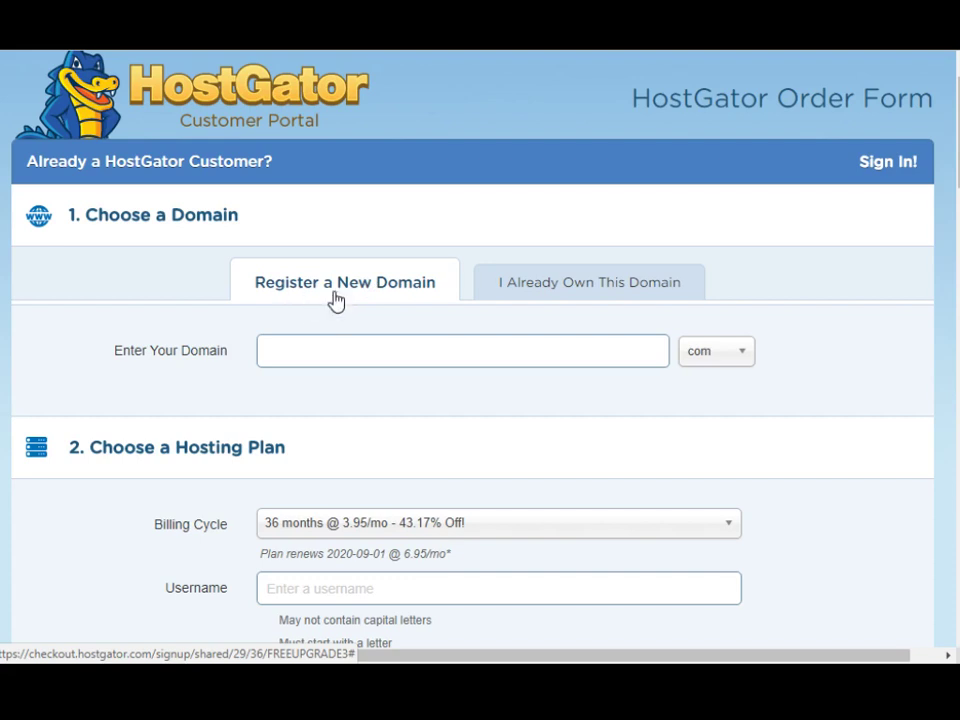
click(335, 300)
click(550, 283)
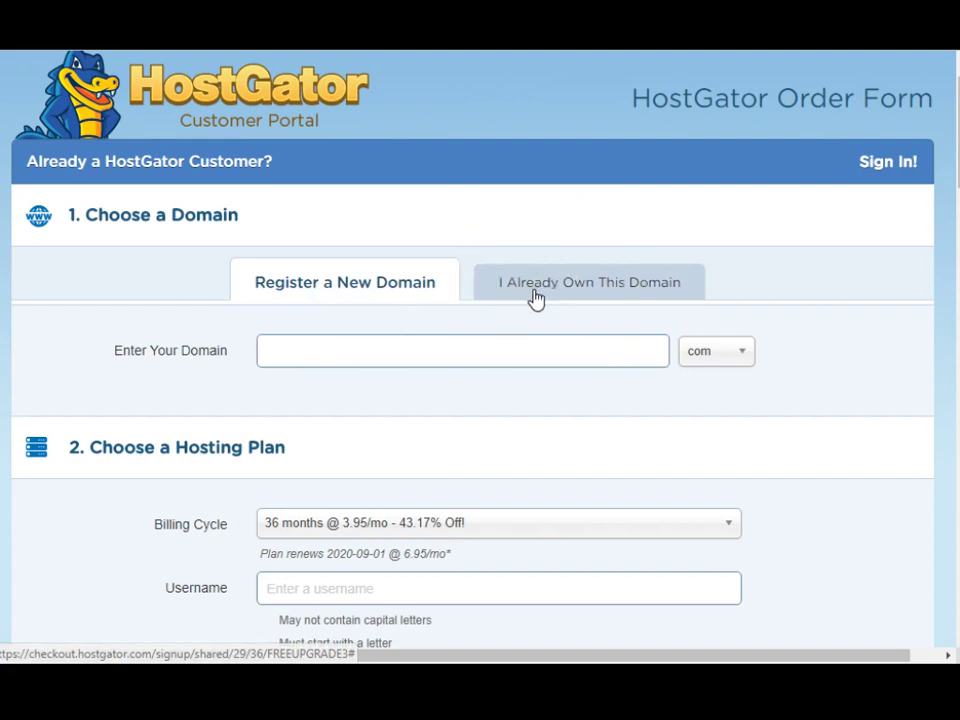
Step: Enter graphicdesign555.com under 'I Already Own This Domain'
click(553, 285)
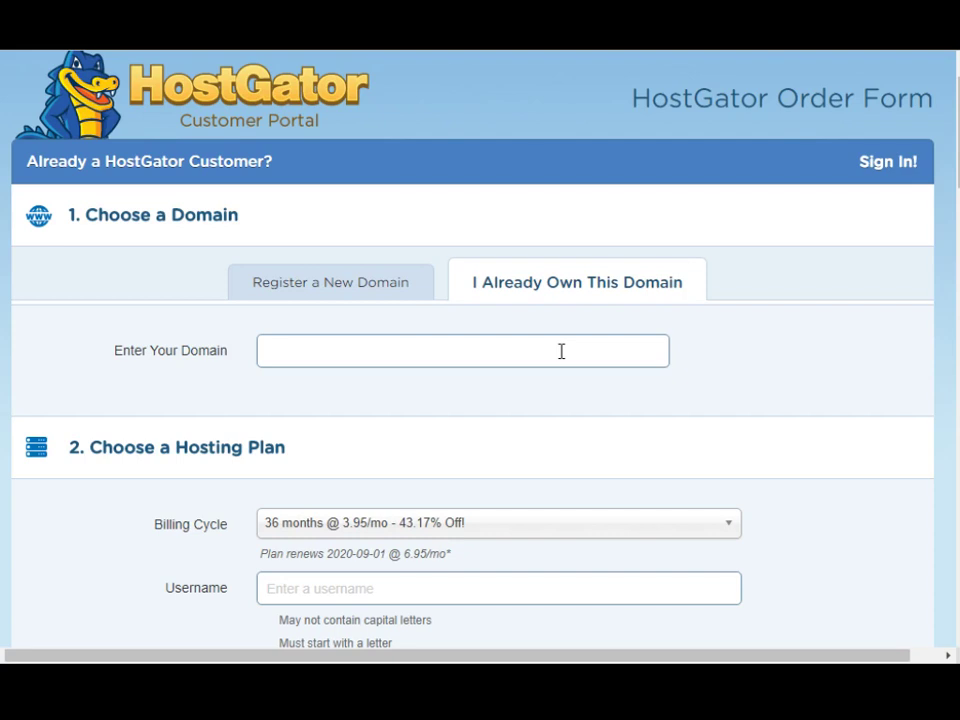
text(graphicdesign)
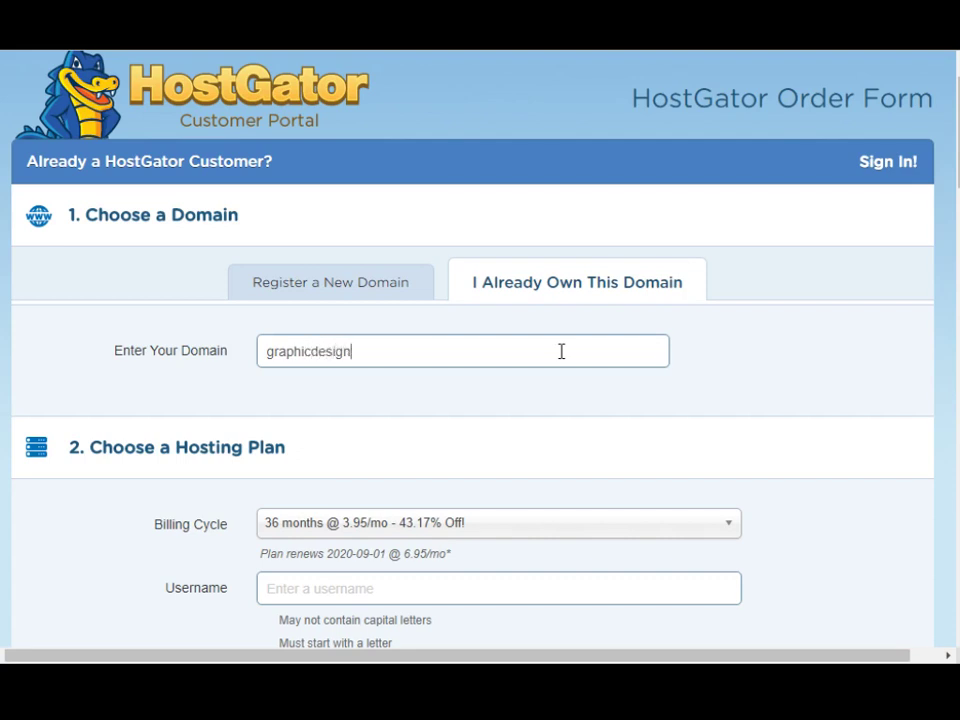
text(555.com)
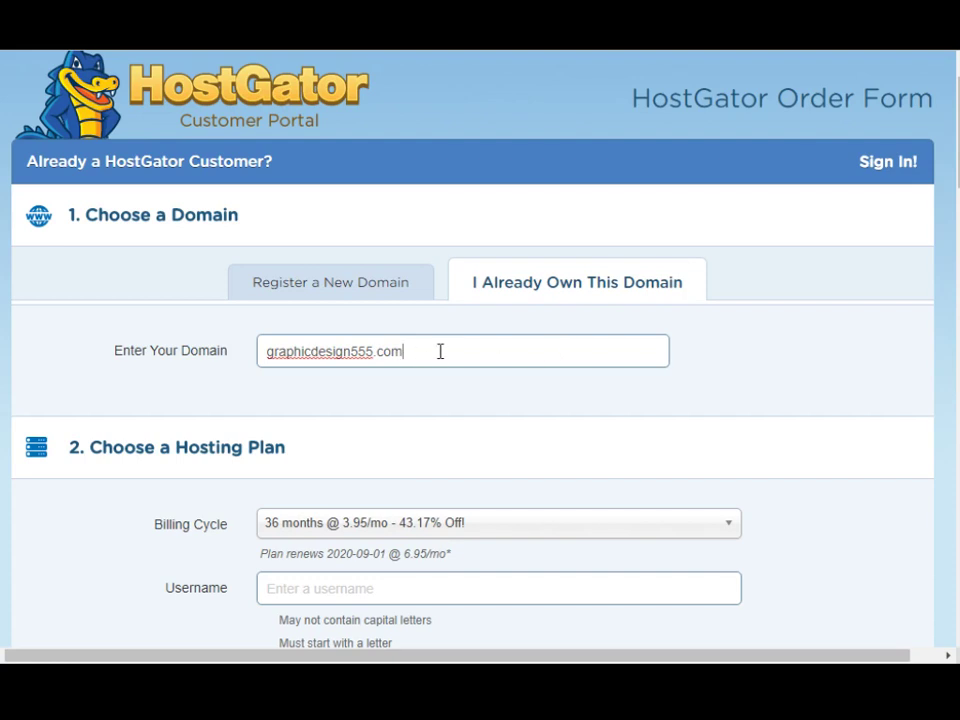
scroll(390, 405, down, 2)
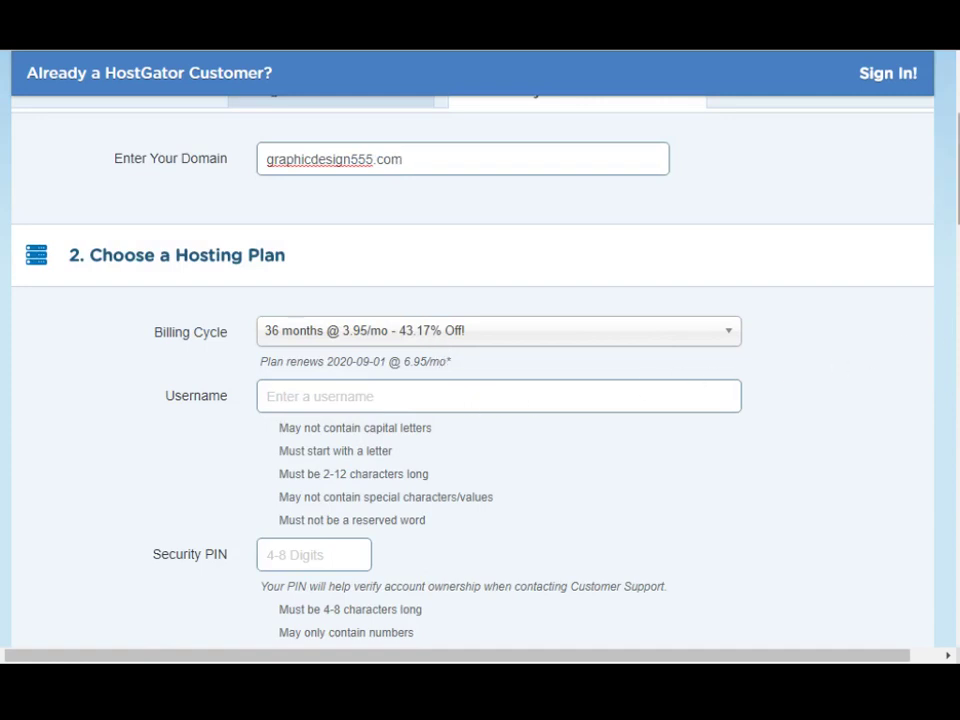
Step: Open the Billing Cycle dropdown, currently 36 months at $3.95/mo, 43.17% off
scroll(470, 380, down, 1)
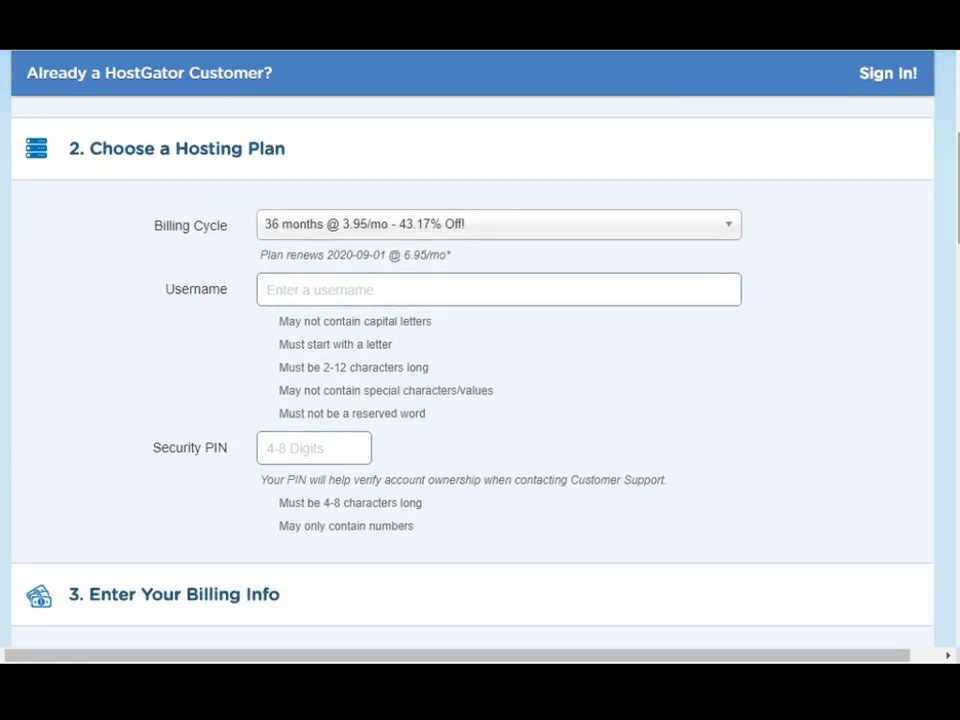
click(724, 228)
scroll(724, 229, up, 1)
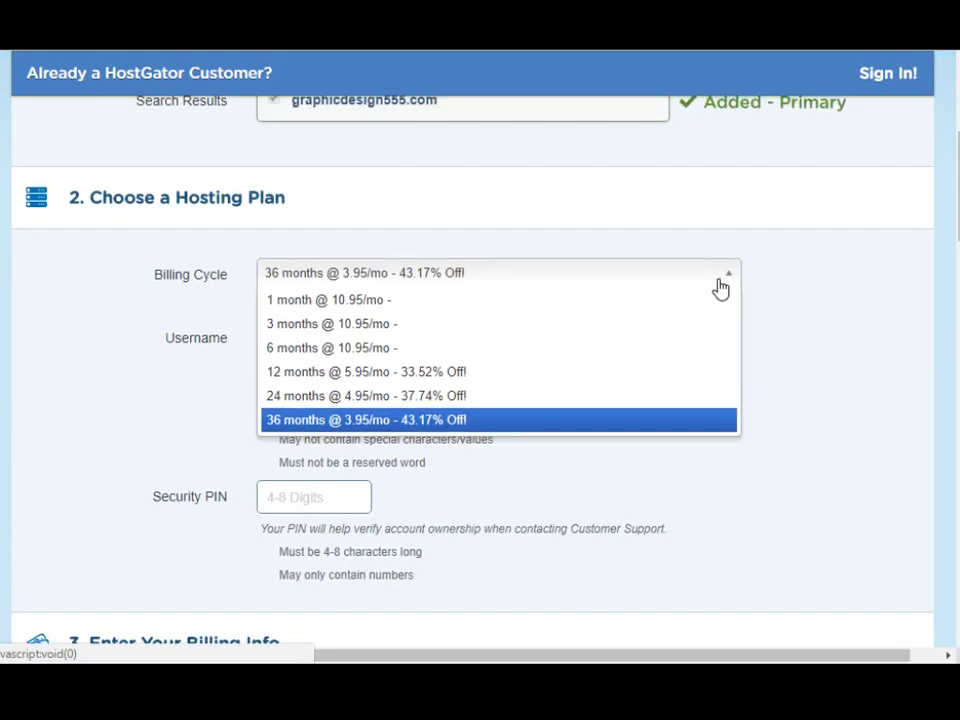
scroll(791, 283, up, 5)
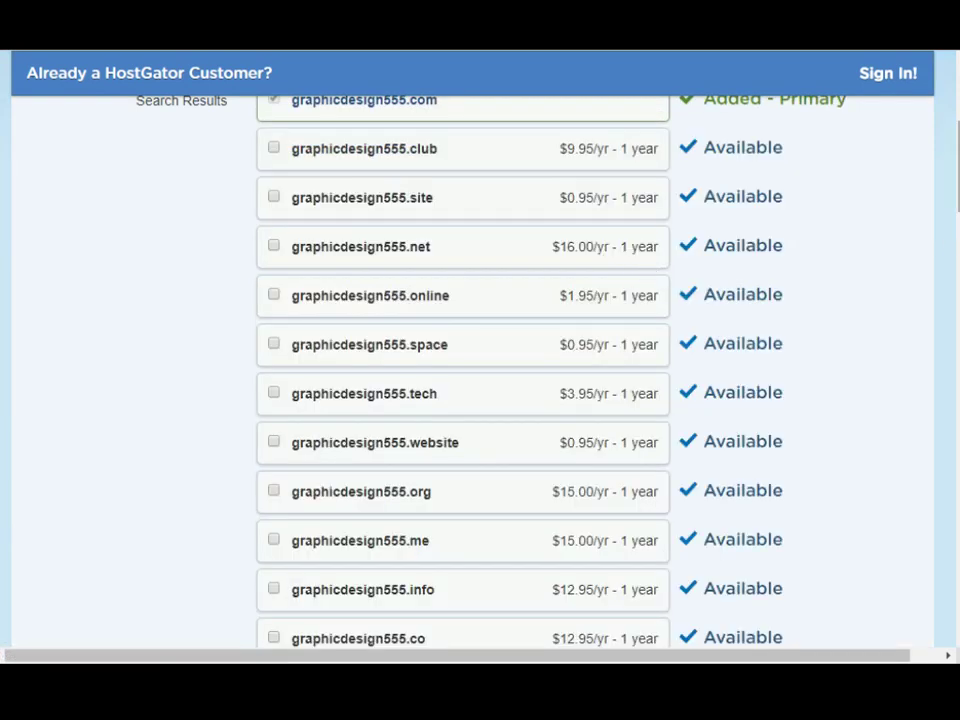
scroll(470, 380, up, 1)
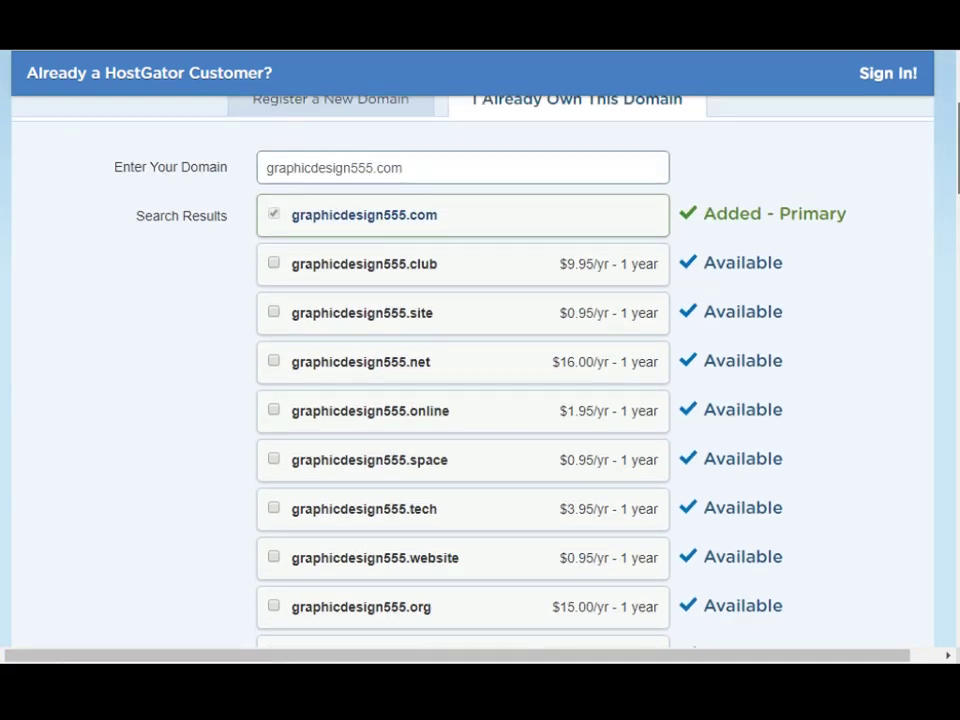
scroll(420, 156, down, 1)
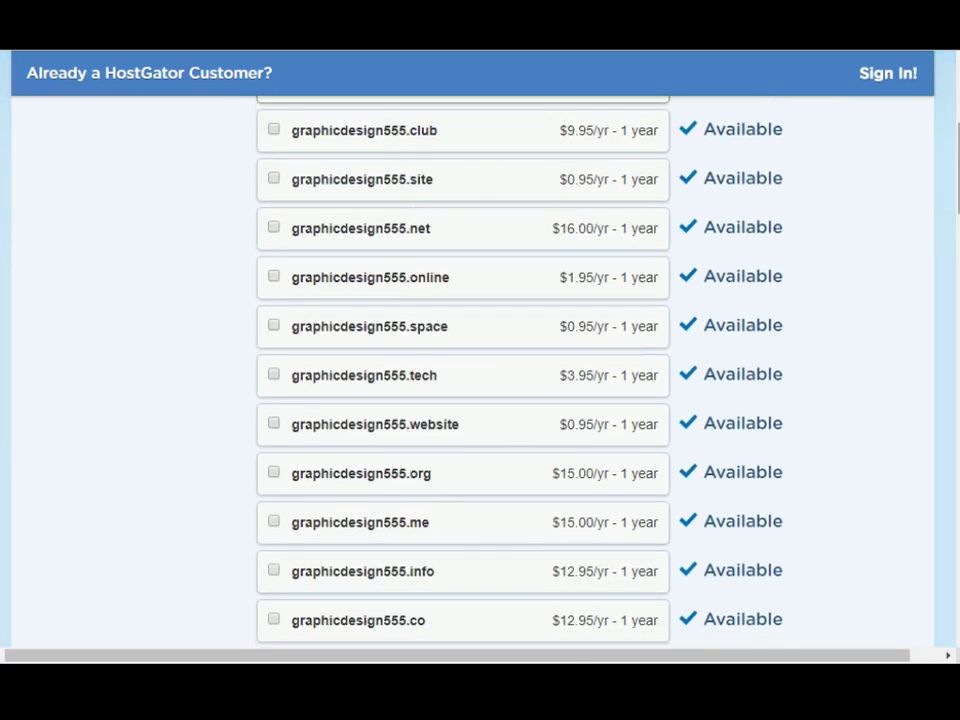
scroll(957, 287, down, 5)
scroll(957, 287, down, 1)
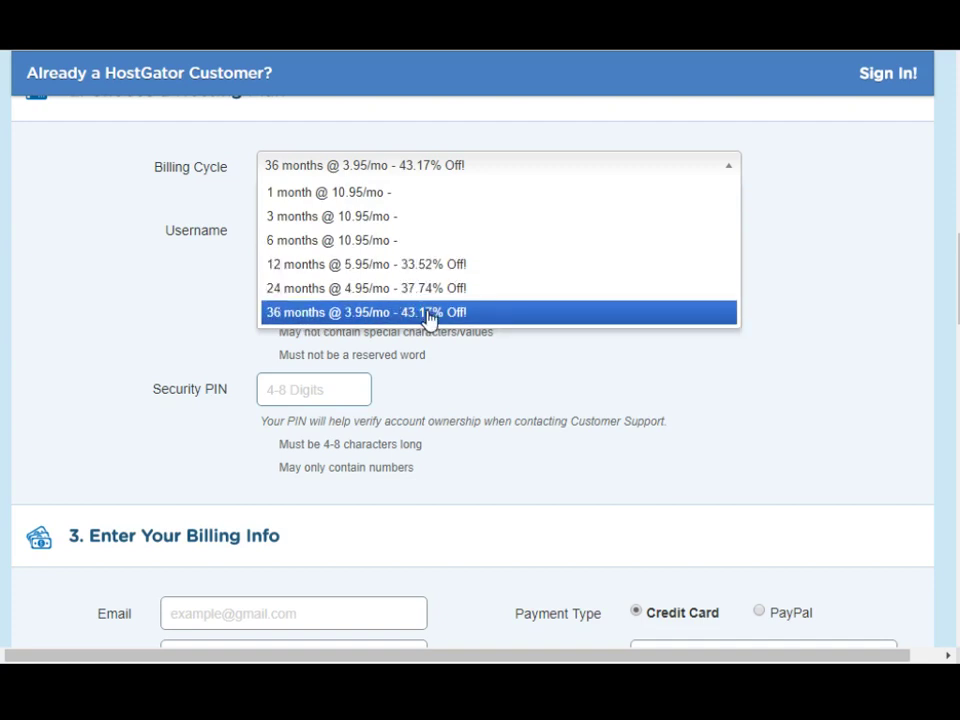
Step: Select '12 months @ 5.95/mo - 33.52% Off!' as the billing cycle
click(374, 265)
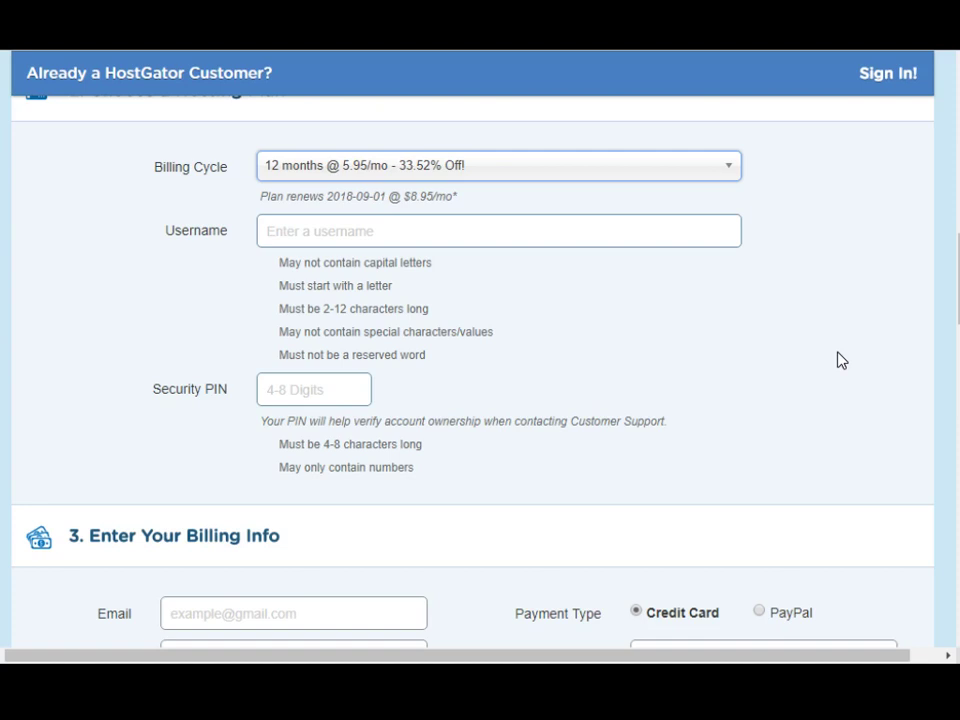
click(204, 242)
Step: Scroll to Add Additional Services, showing SiteLock and CodeGuard at $1.67/mo each
scroll(130, 297, down, 5)
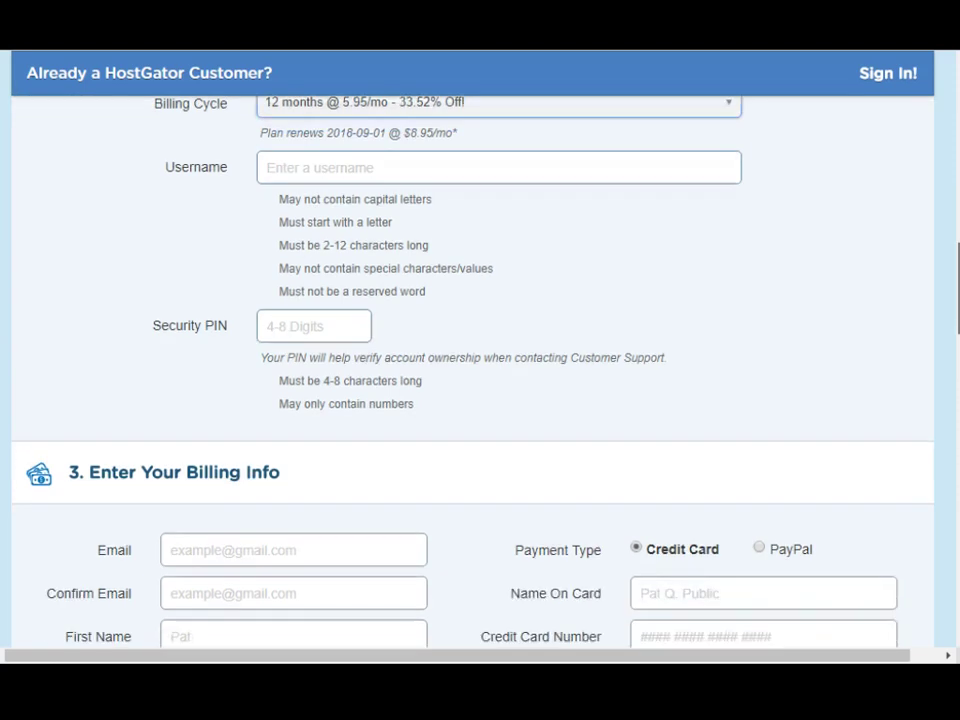
scroll(480, 350, up, 1)
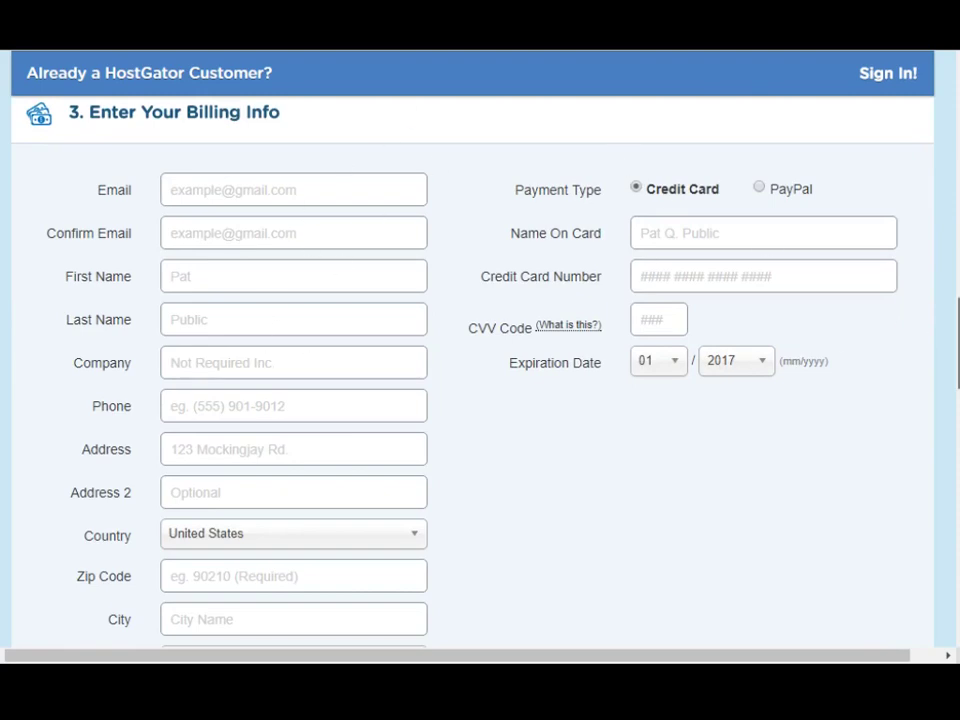
scroll(480, 350, down, 6)
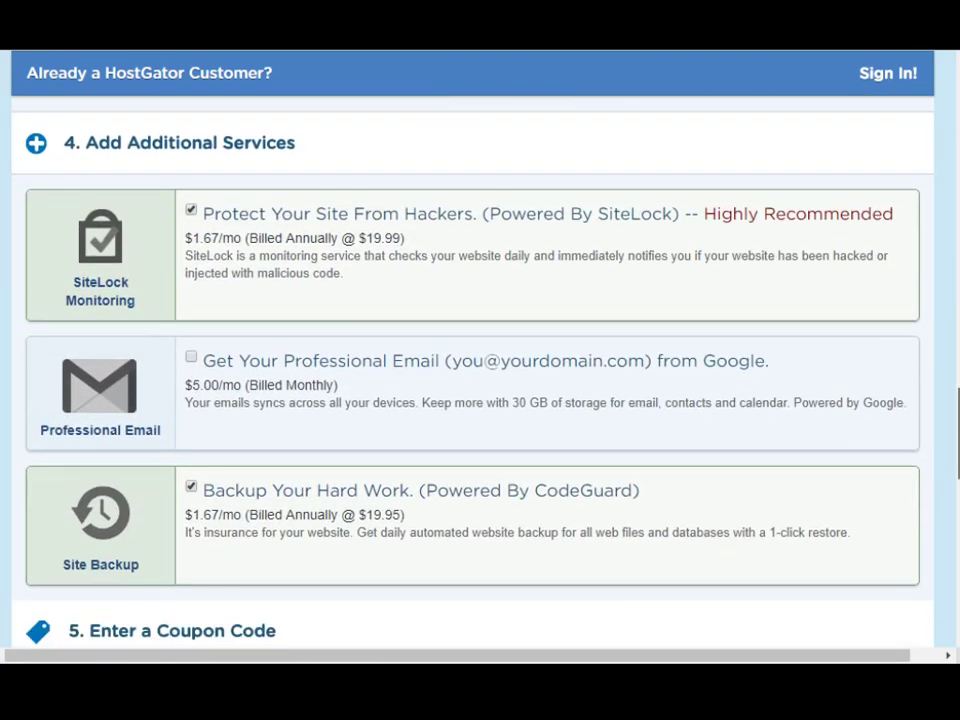
scroll(480, 350, up, 1)
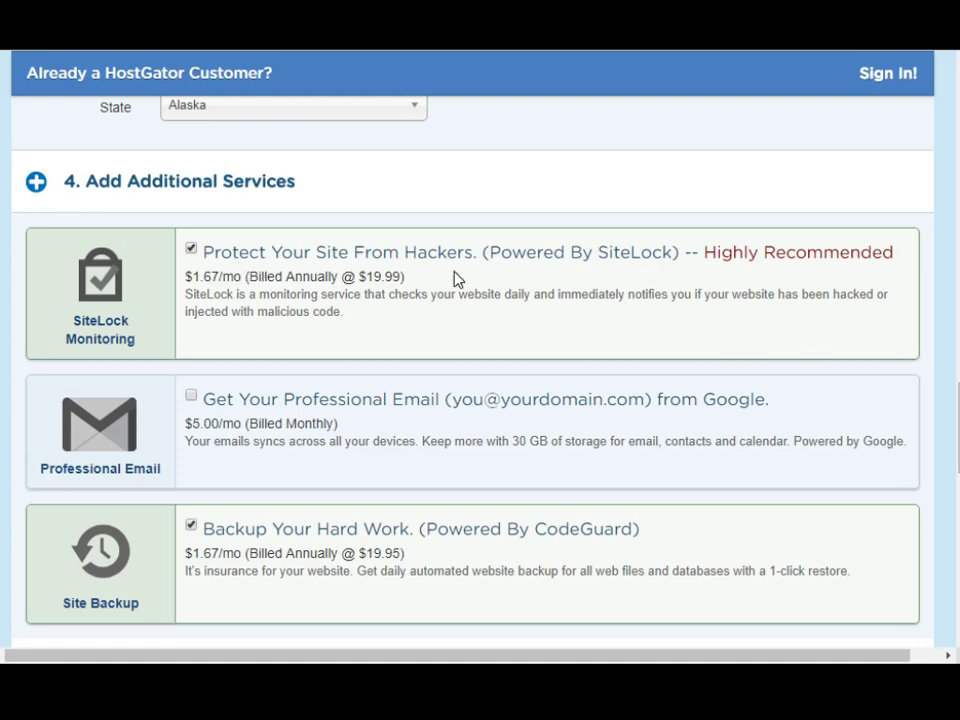
drag(473, 255, 203, 252)
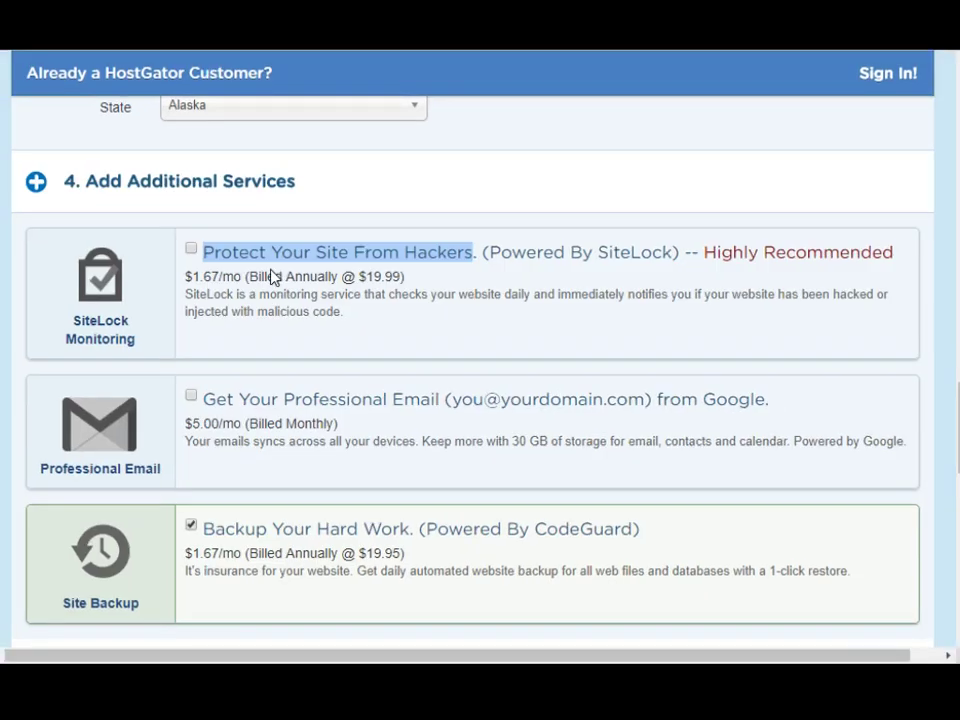
click(352, 277)
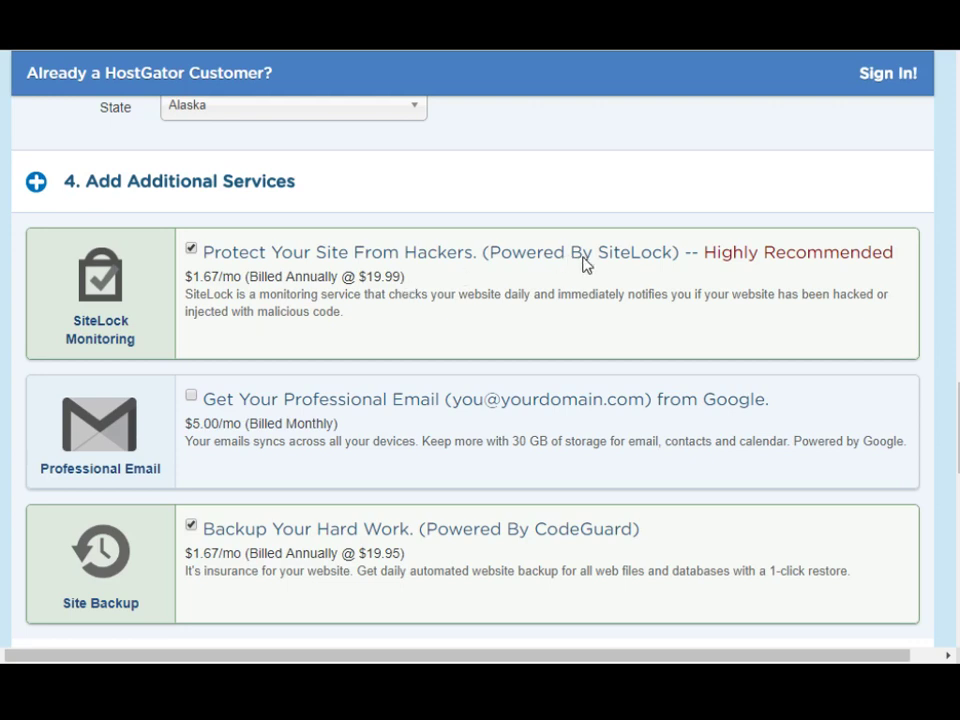
drag(600, 258, 672, 272)
double_click(668, 265)
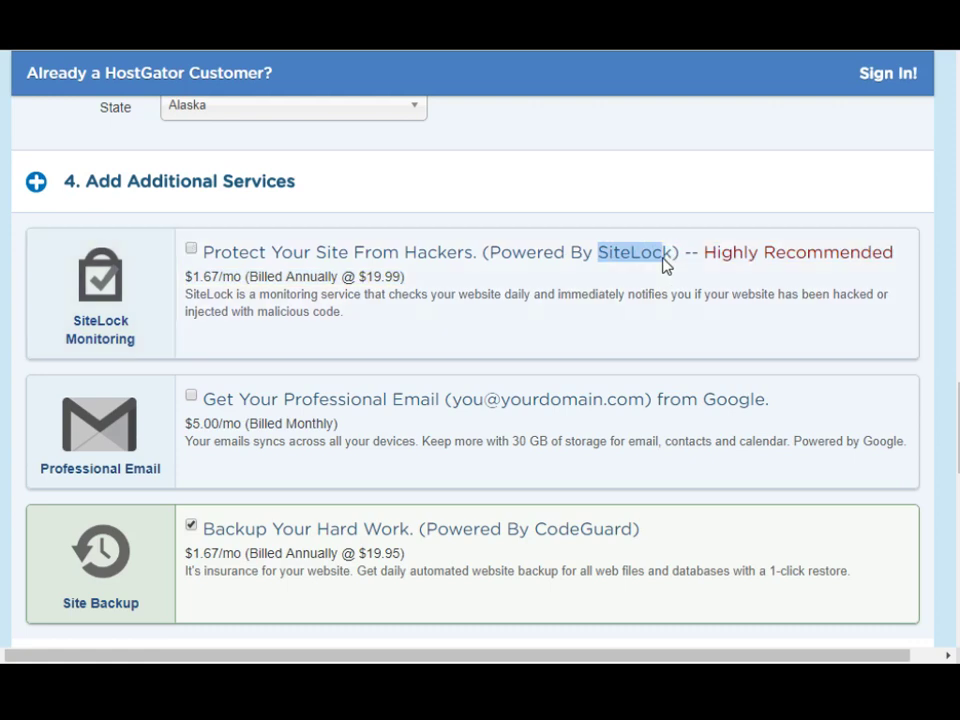
click(510, 254)
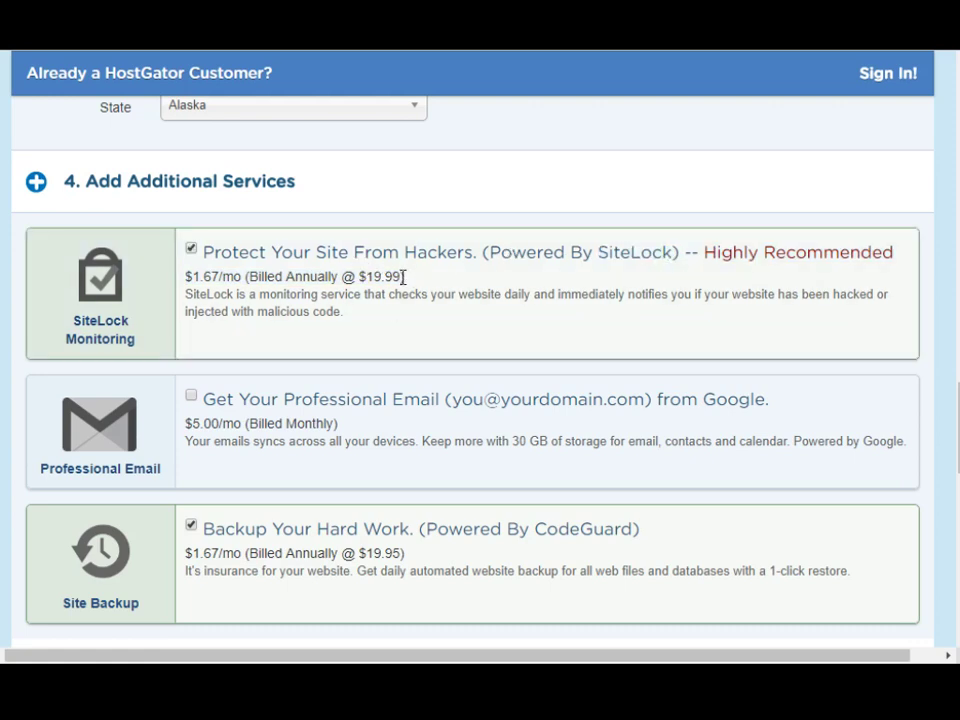
drag(402, 276, 360, 274)
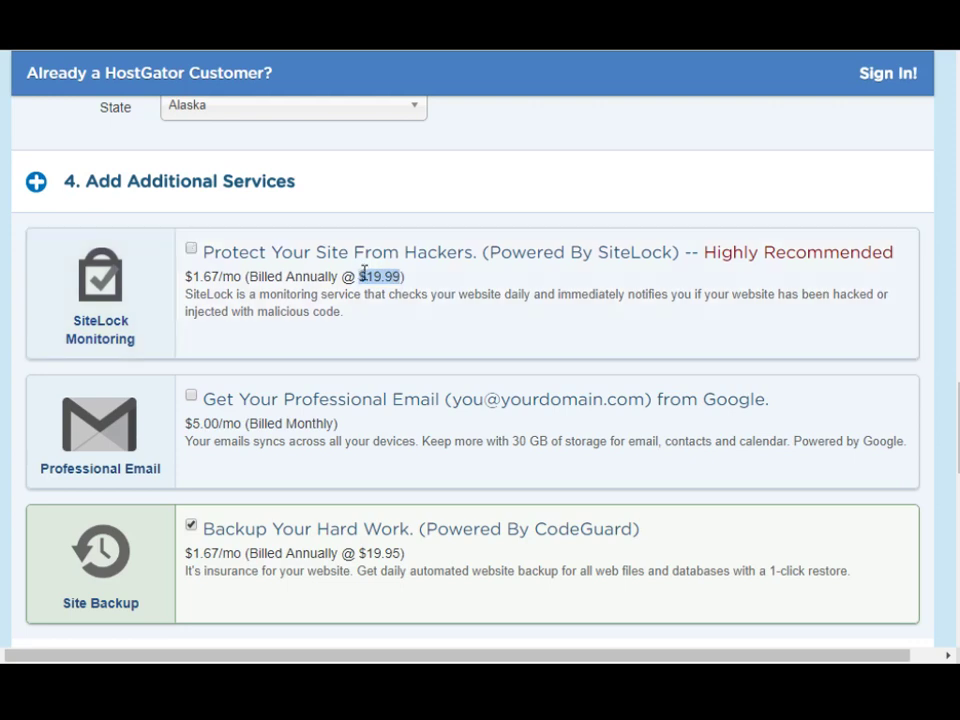
click(380, 276)
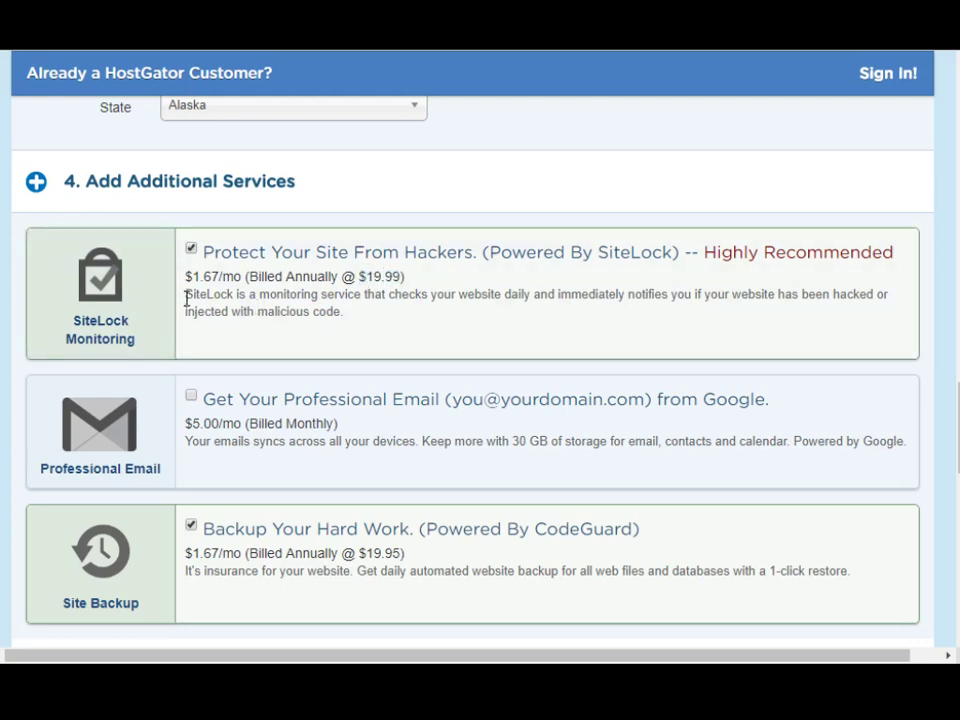
drag(186, 299, 345, 320)
click(347, 325)
drag(205, 405, 440, 410)
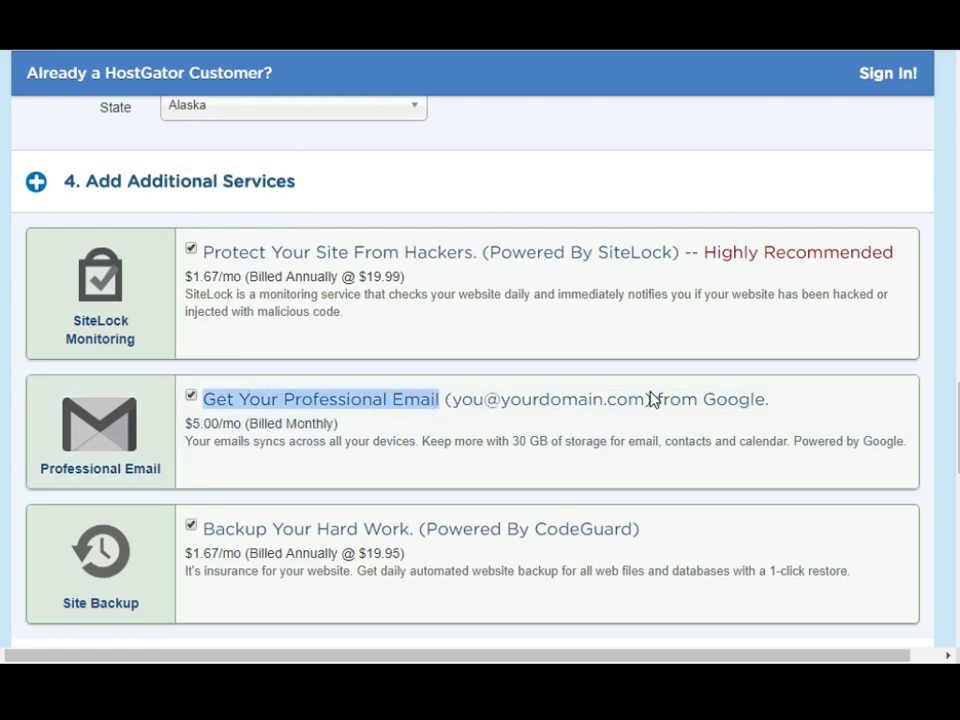
drag(659, 402, 767, 407)
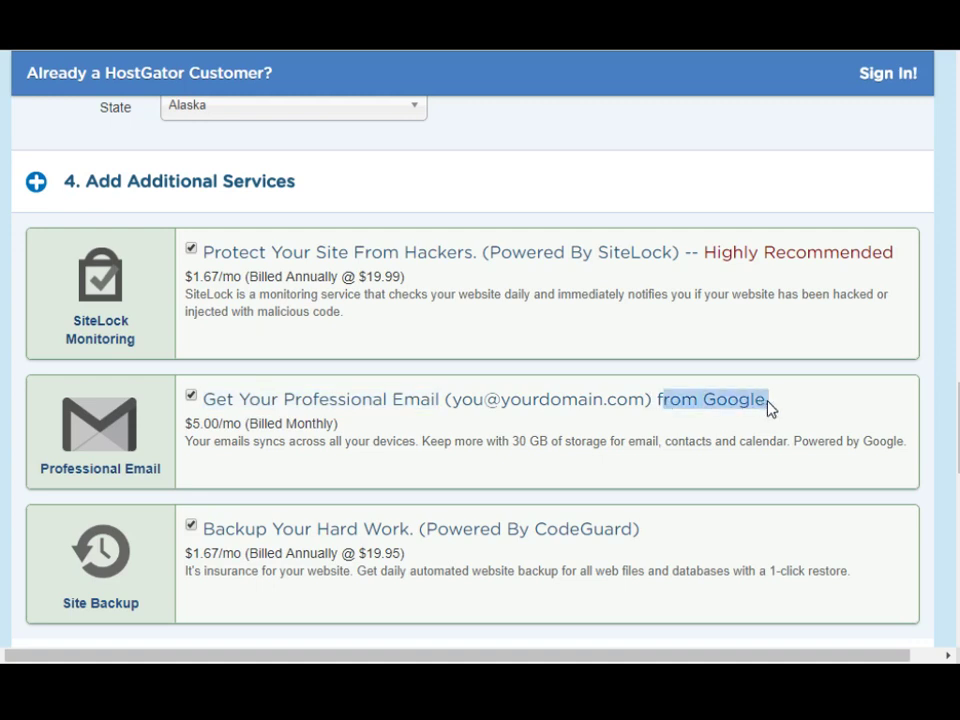
click(536, 432)
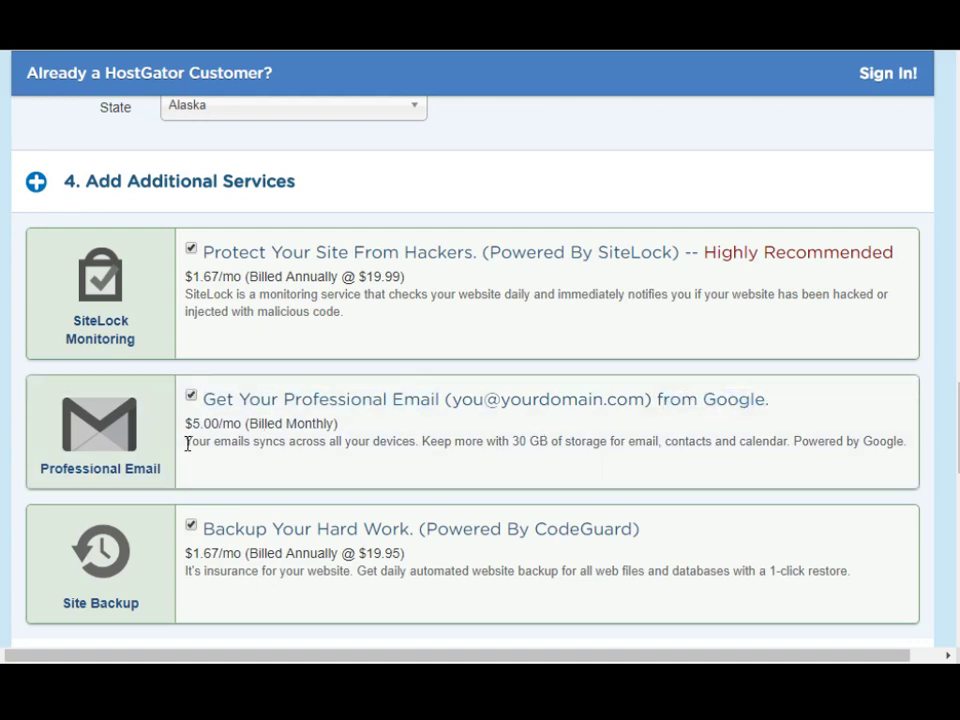
drag(189, 441, 287, 448)
click(287, 448)
drag(501, 401, 645, 410)
click(602, 413)
drag(545, 441, 513, 441)
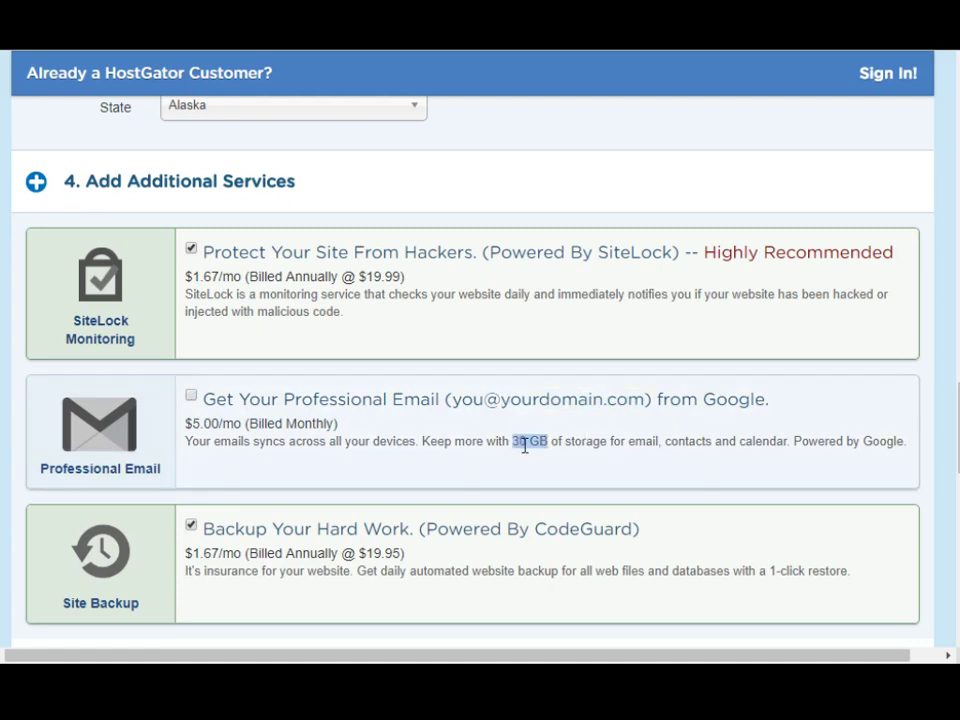
click(524, 446)
click(191, 398)
drag(411, 537, 205, 525)
click(272, 530)
drag(536, 538, 632, 540)
click(600, 540)
drag(400, 556, 358, 558)
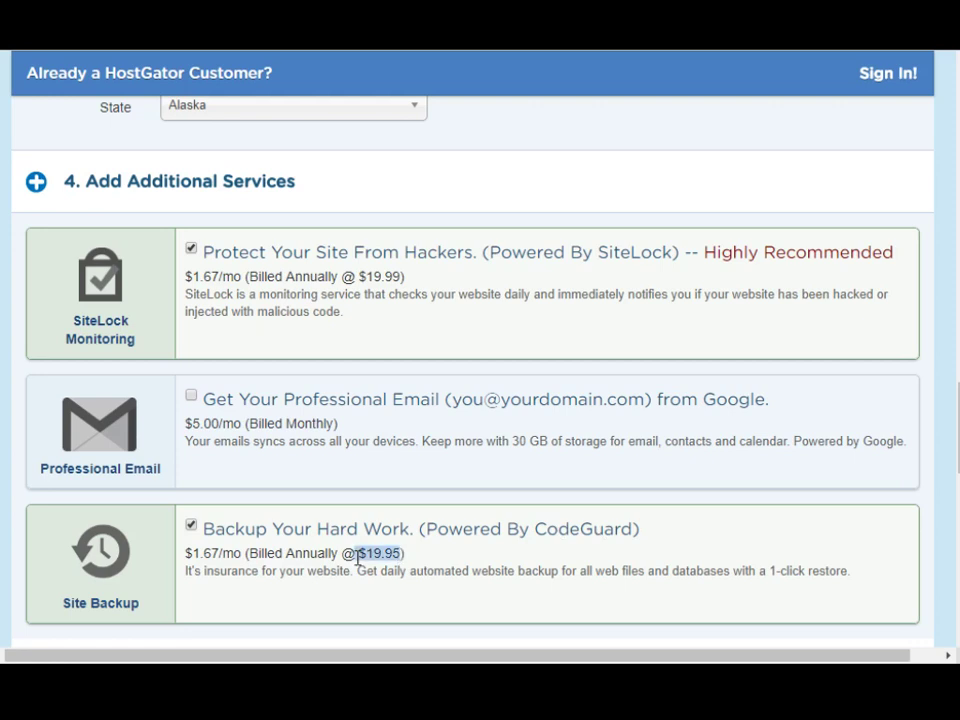
click(361, 555)
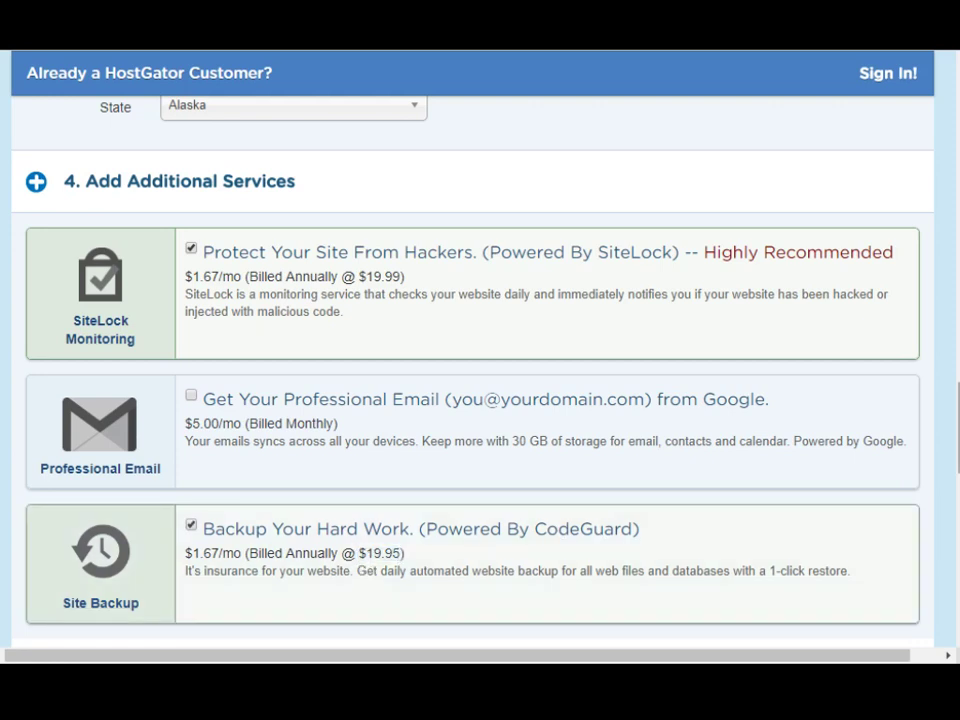
Step: Check the FREEUPGRADE3 coupon: $152.34 subtotal, $41.00 discount, $111.34 due
scroll(748, 414, down, 2)
scroll(472, 350, down, 4)
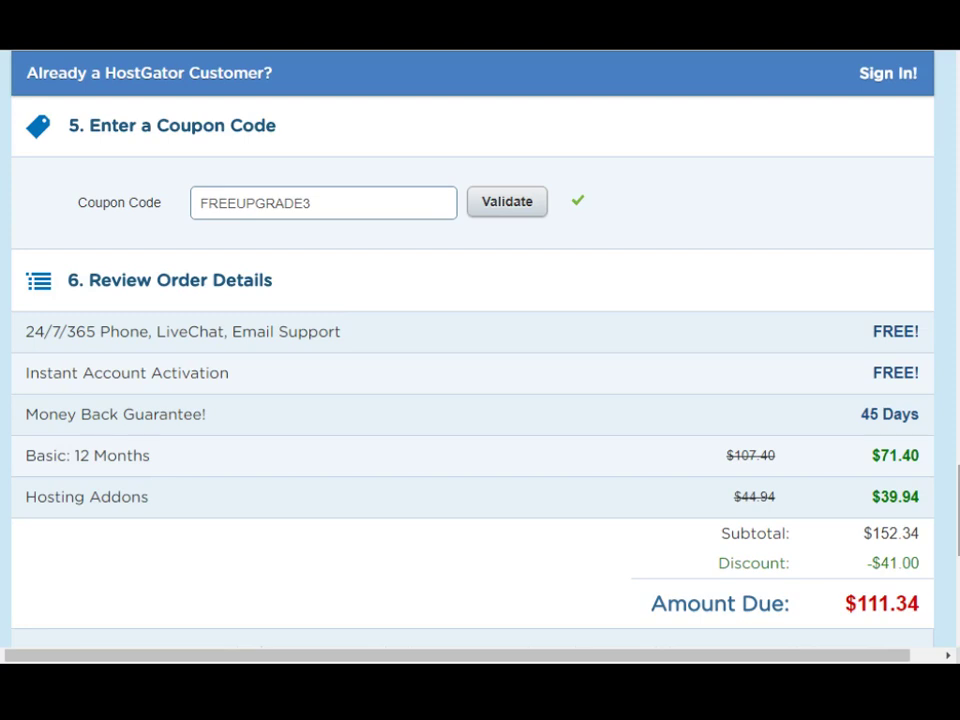
click(409, 210)
click(925, 525)
Step: Tick the 'I have read and agree to the Terms of Service' checkbox at the bottom
scroll(470, 350, down, 4)
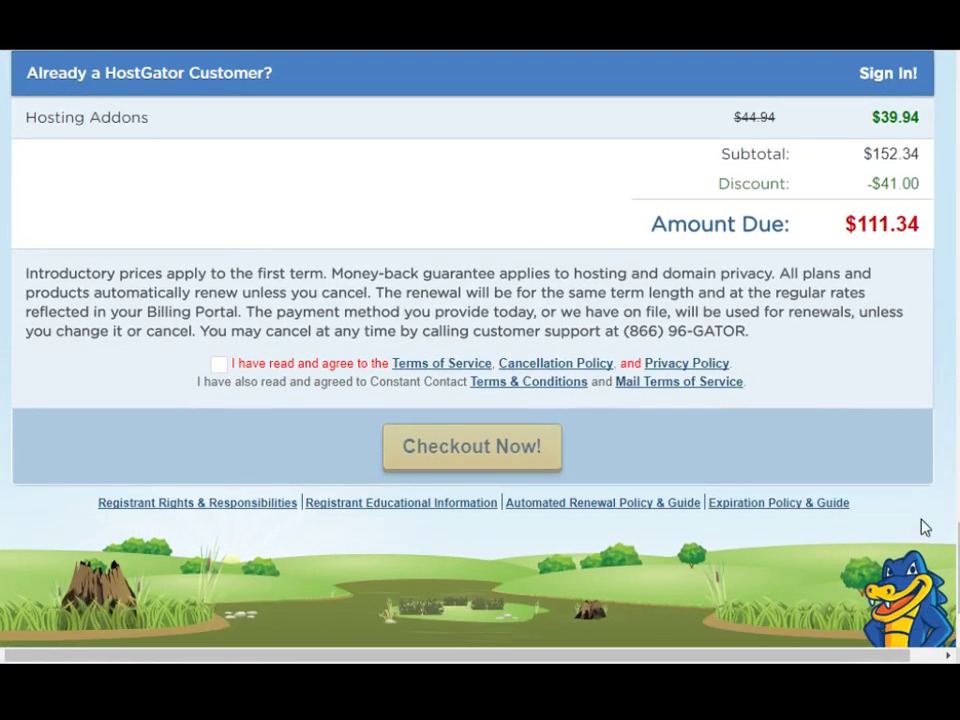
click(217, 365)
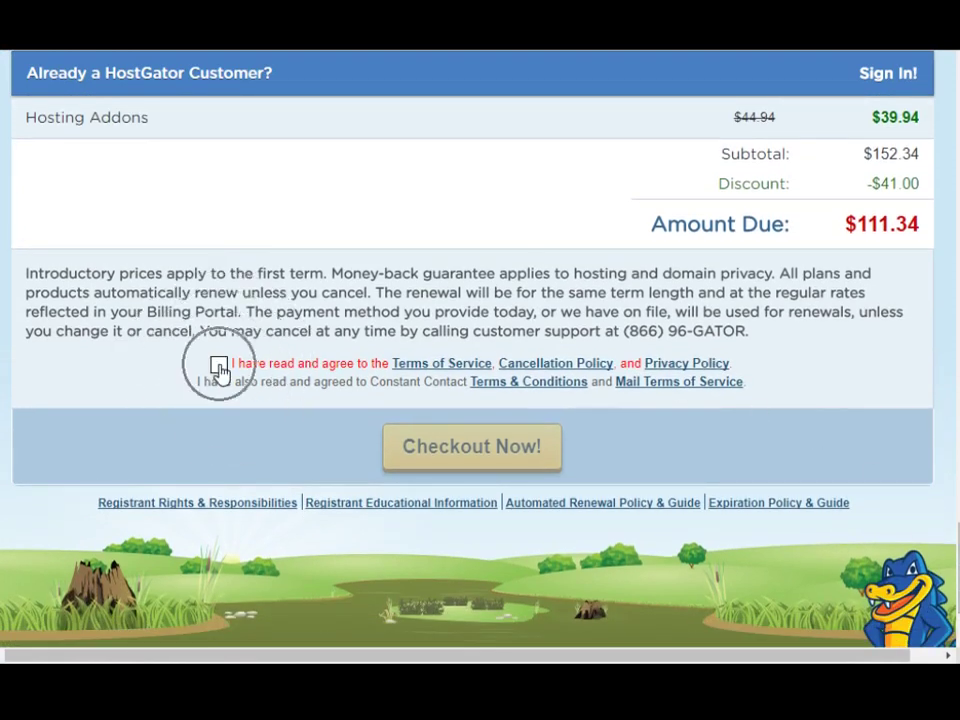